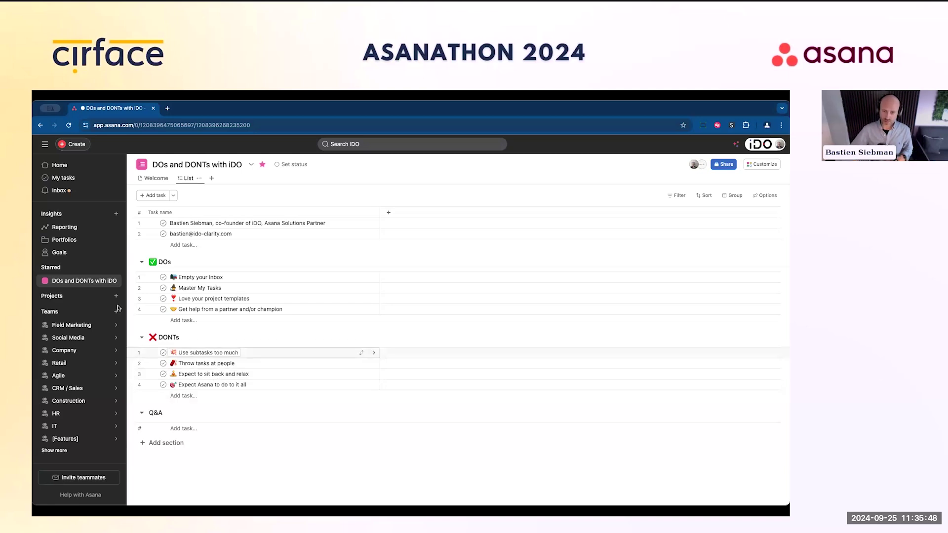
- Open the inbox and archive the notifications for "Kick-off meeting with all stakeholders" and "Workshops: send a questionnaire before the event"
{"action": "left_click", "coordinate": [77, 192]}
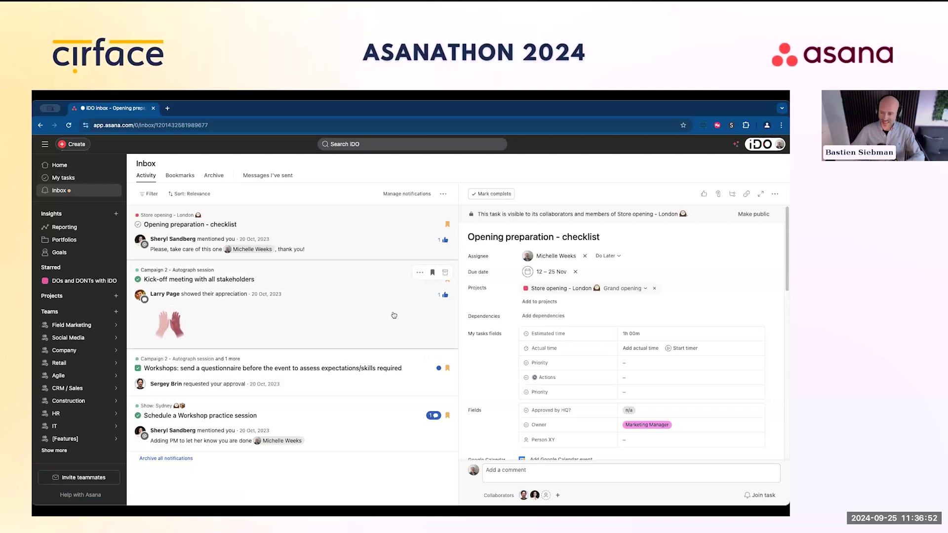
{"action": "left_click", "coordinate": [445, 276]}
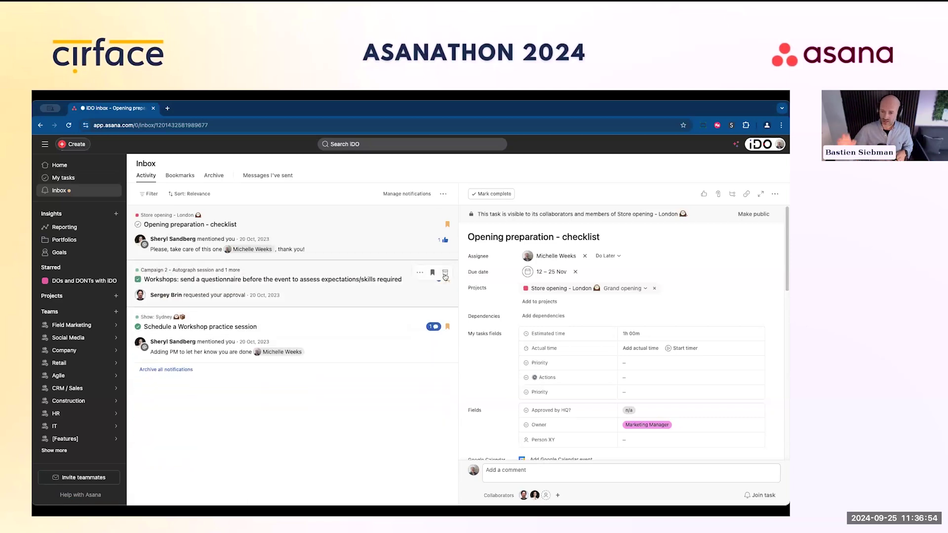
{"action": "left_click", "coordinate": [445, 276]}
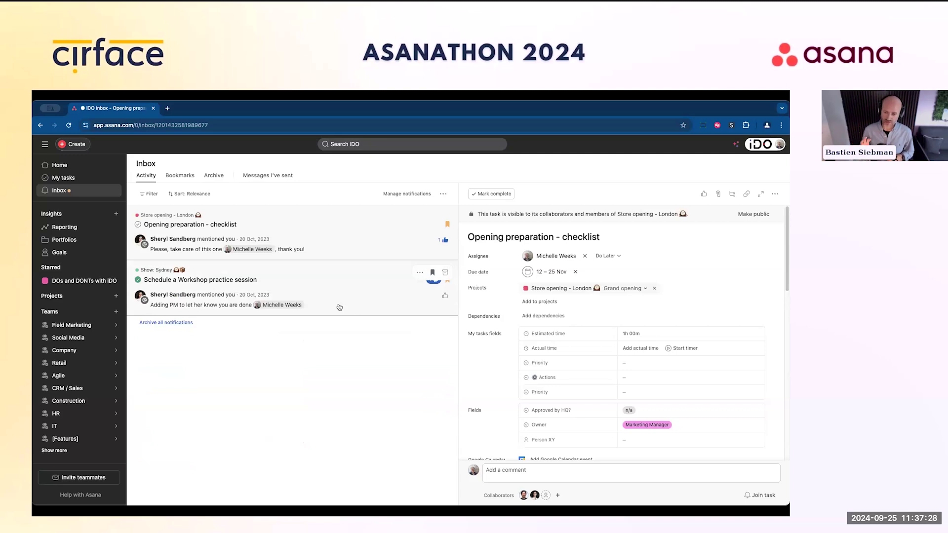
- Add a subtask "Check this out" at the end of the "Opening preparation - checklist" task and assign it to your own account
{"action": "left_click", "coordinate": [153, 309]}
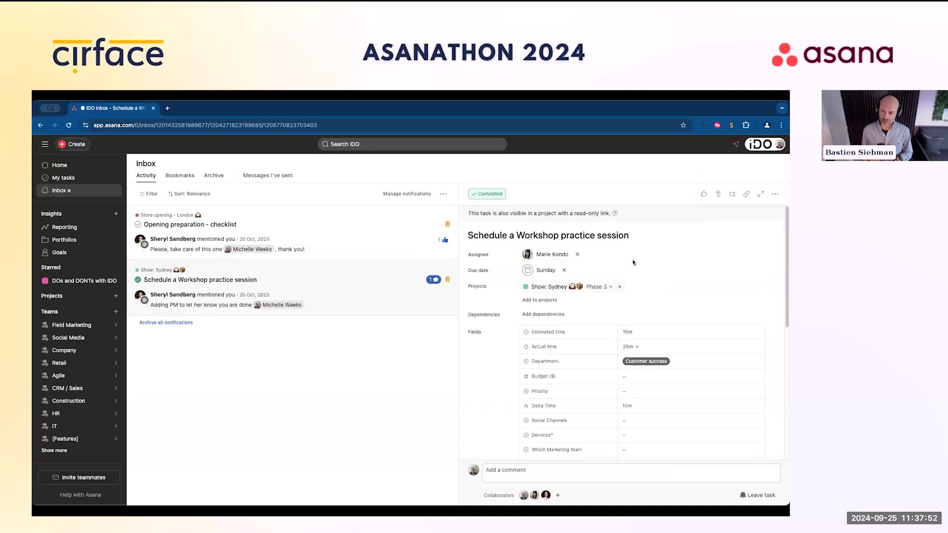
{"action": "left_click", "coordinate": [295, 249]}
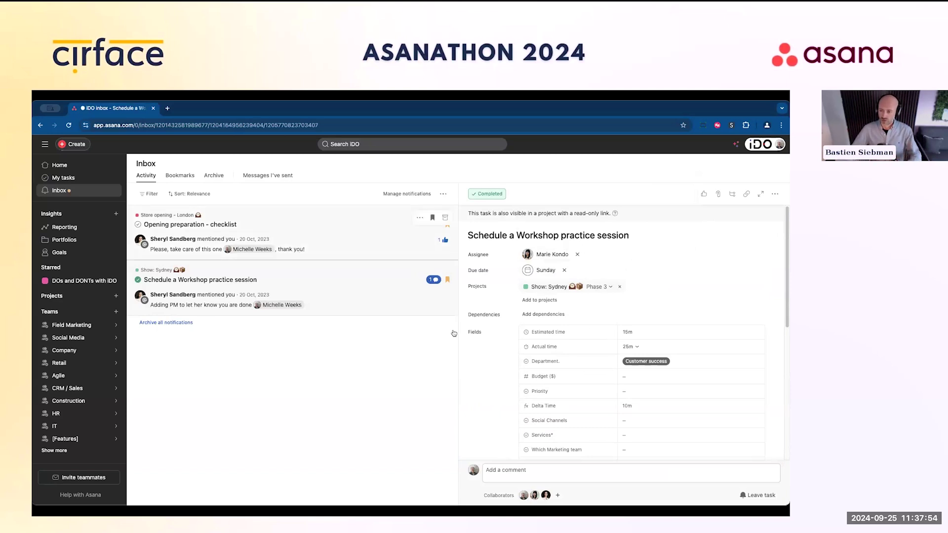
{"action": "scroll", "coordinate": [626, 404], "scroll_direction": "down", "scroll_amount": 3}
{"action": "scroll", "coordinate": [625, 404], "scroll_direction": "down", "scroll_amount": 4}
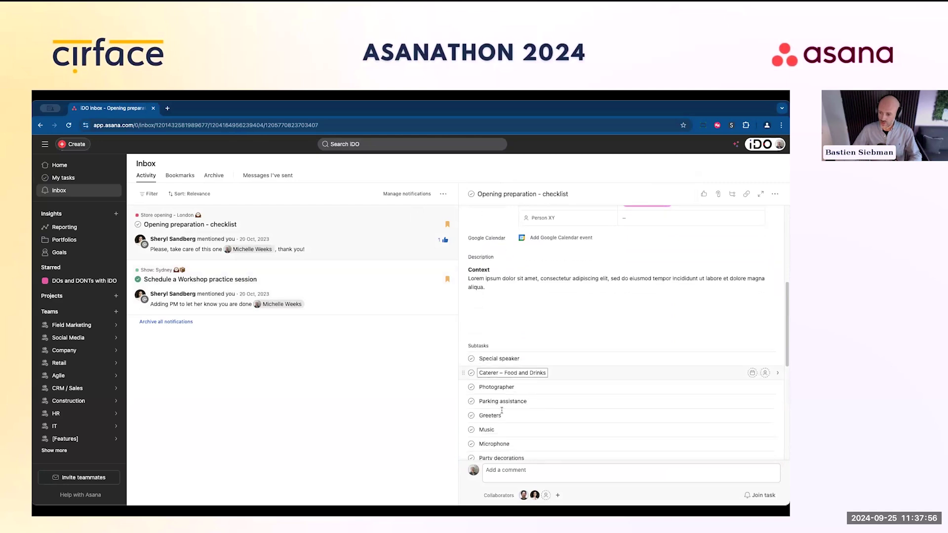
{"action": "left_click", "coordinate": [493, 441]}
{"action": "key", "text": "Return"}
{"action": "type", "text": "Check this out"}
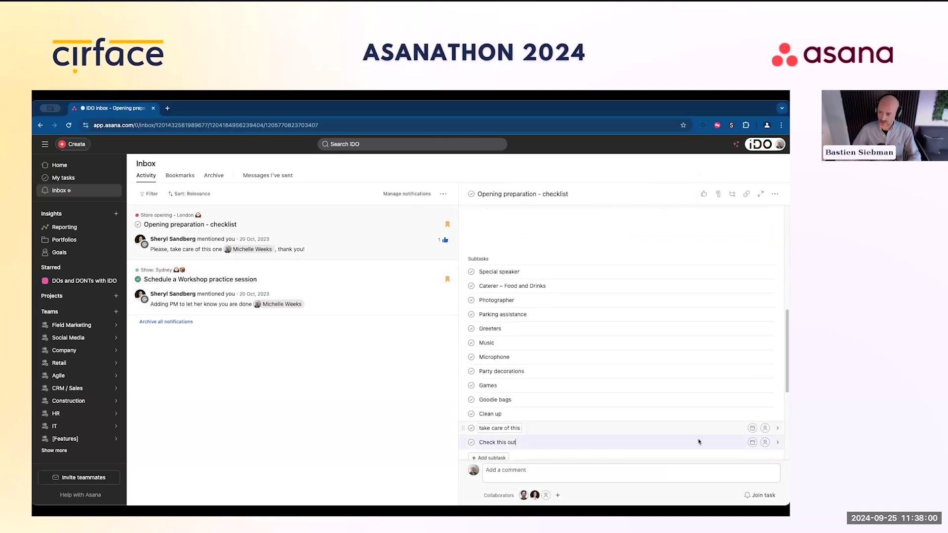
{"action": "left_click", "coordinate": [764, 442]}
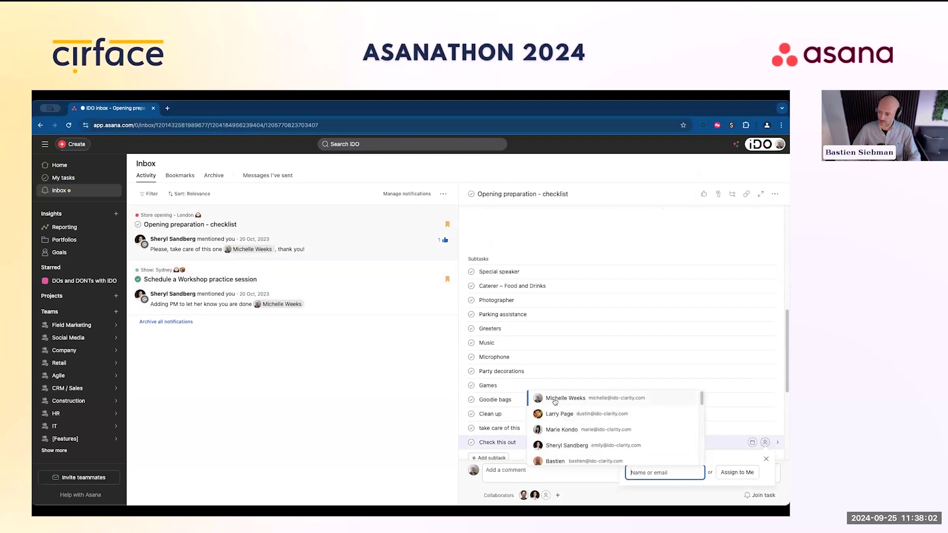
{"action": "left_click", "coordinate": [555, 401]}
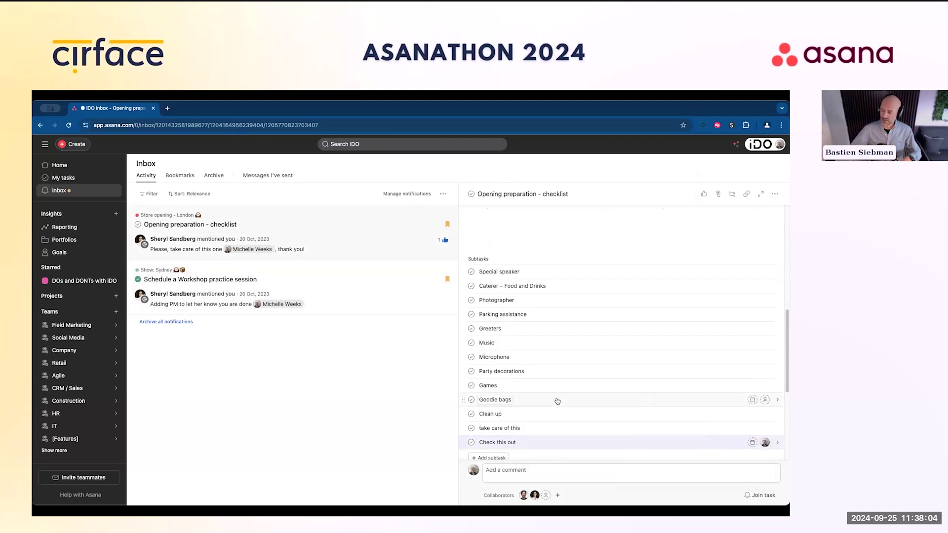
- Create a follow-up task for "Opening preparation - checklist" and archive that task's inbox notification
{"action": "left_click", "coordinate": [774, 195]}
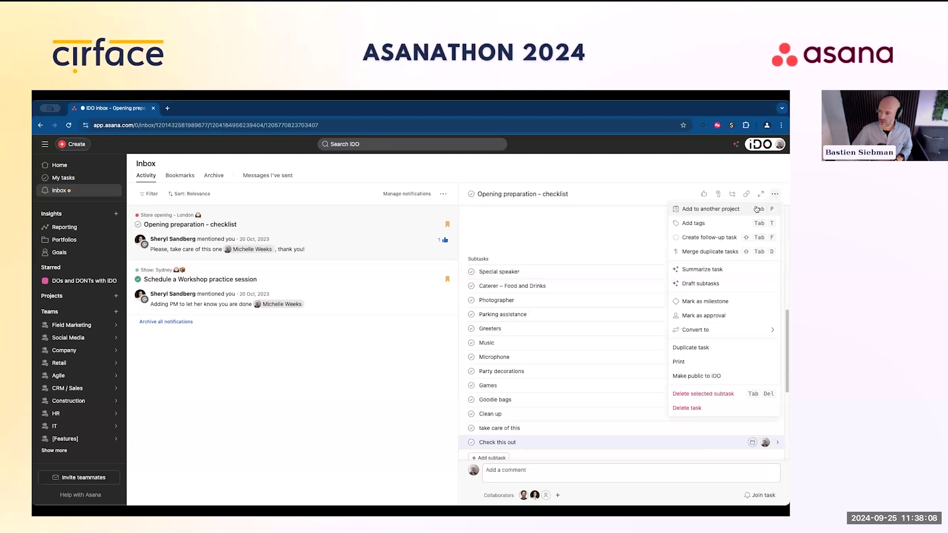
{"action": "left_click", "coordinate": [720, 238]}
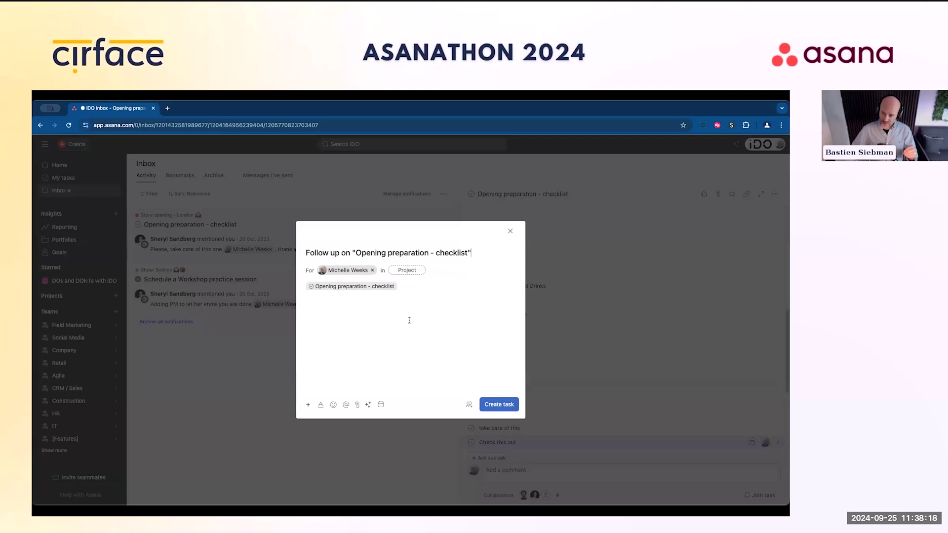
{"action": "left_click", "coordinate": [497, 407]}
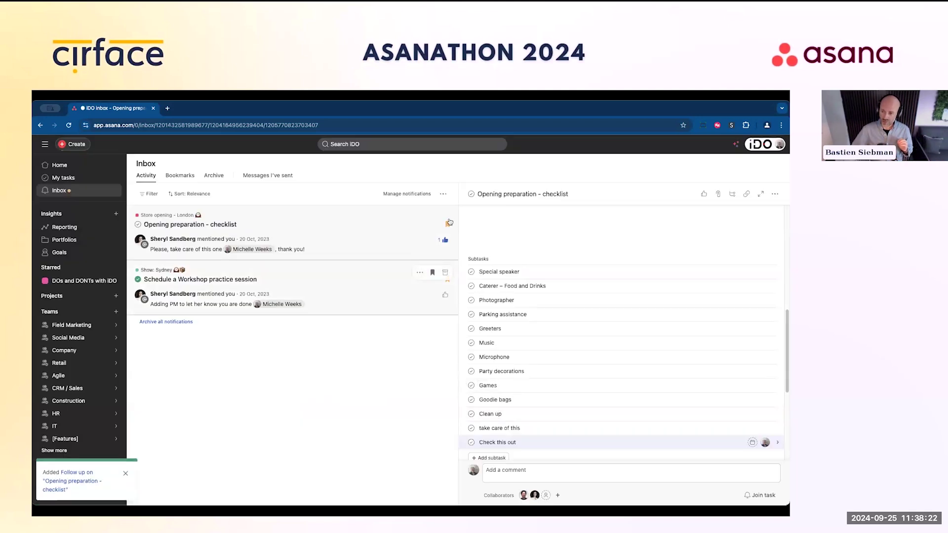
{"action": "left_click", "coordinate": [448, 222]}
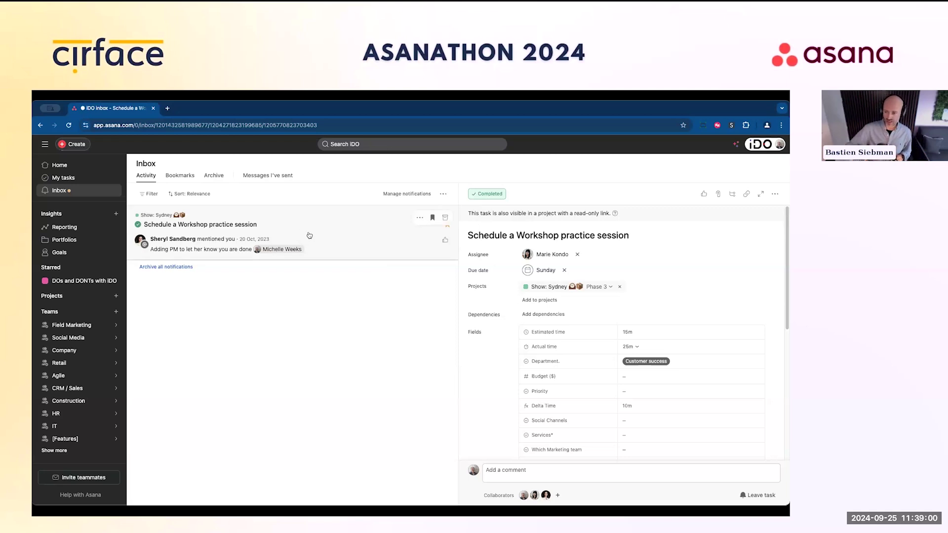
- Post the comment "amazing work" on the "Schedule a Workshop practice session" task
{"action": "scroll", "coordinate": [570, 341], "scroll_direction": "down", "scroll_amount": 10}
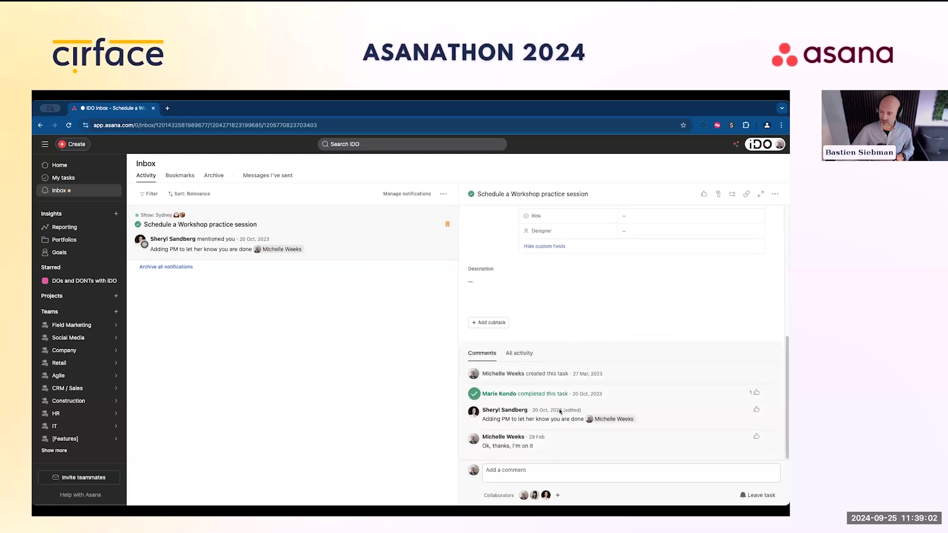
{"action": "left_click", "coordinate": [544, 473]}
{"action": "type", "text": "amazing work"}
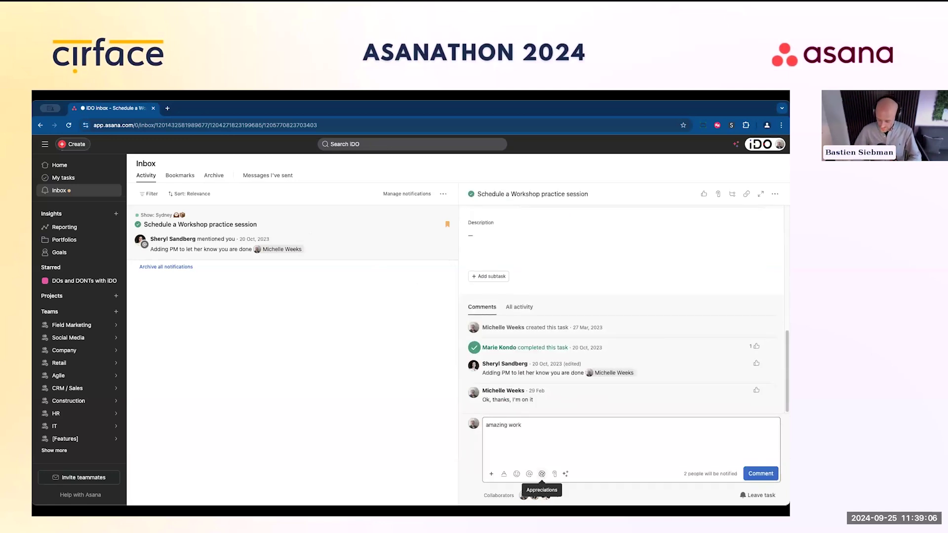
{"action": "key", "text": "ctrl+Return"}
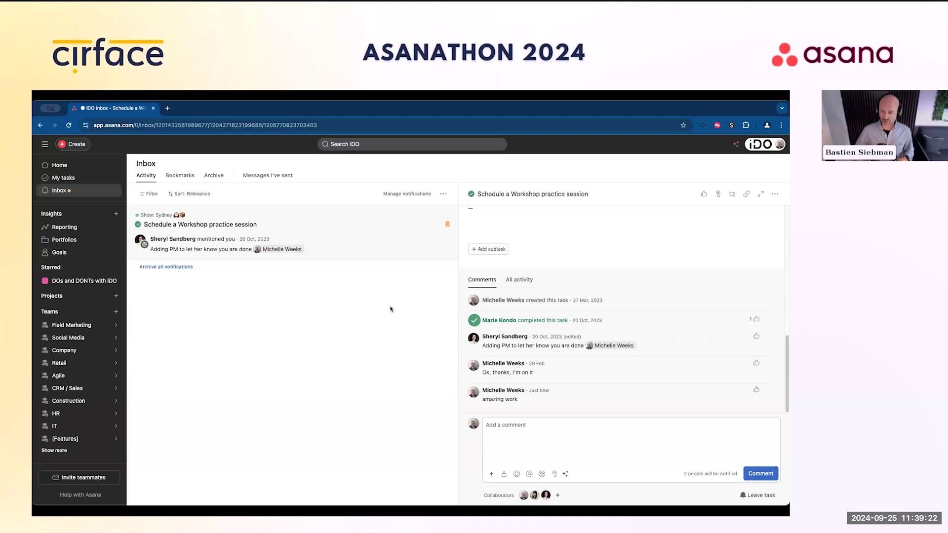
- Look through the inbox's bulk archive and filter options, then view the notification settings and close them
{"action": "left_click", "coordinate": [443, 193]}
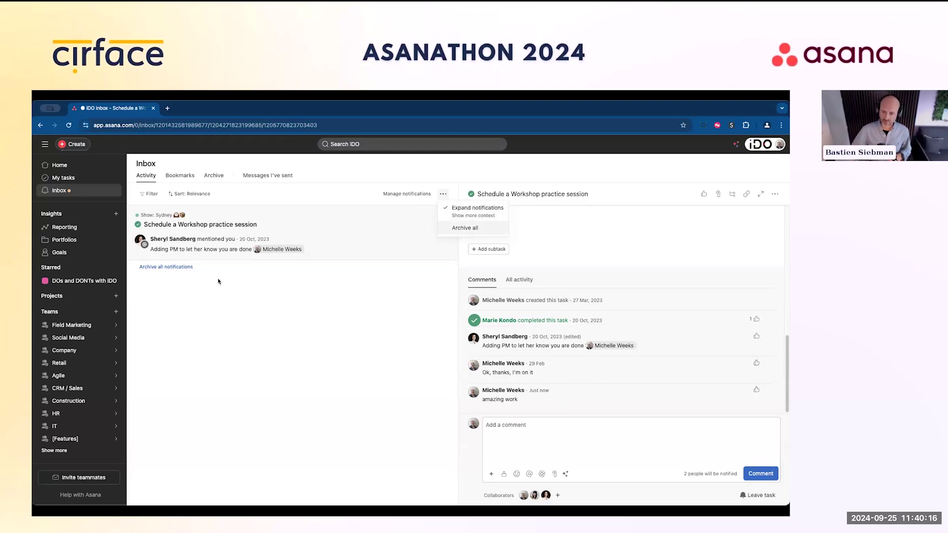
{"action": "left_click", "coordinate": [145, 194]}
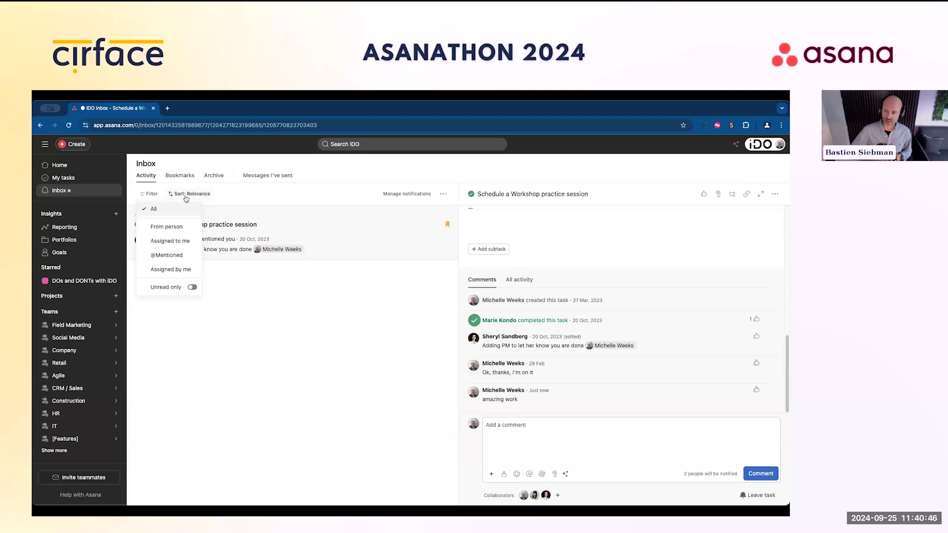
{"action": "left_click", "coordinate": [408, 194]}
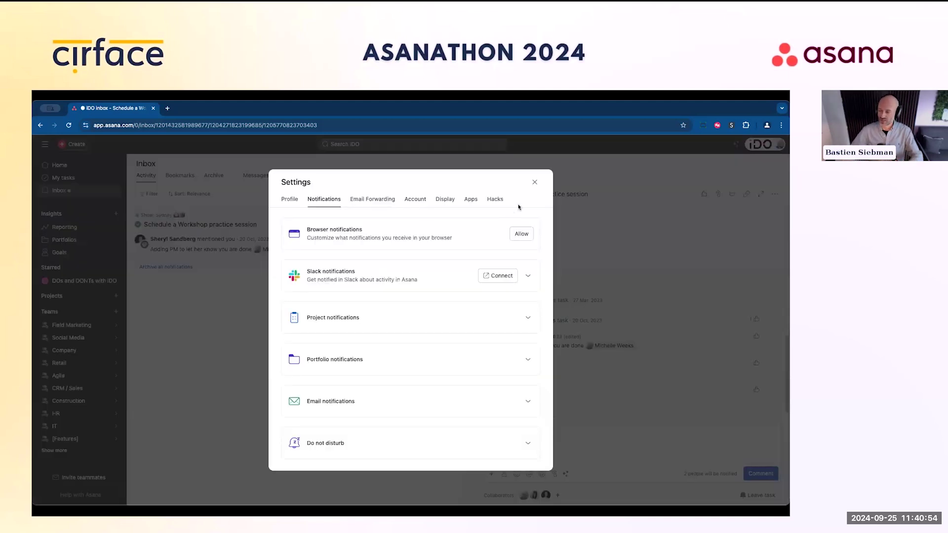
{"action": "left_click", "coordinate": [535, 182]}
- Open the notification settings from the account and examine the email notification options
{"action": "left_click", "coordinate": [779, 145]}
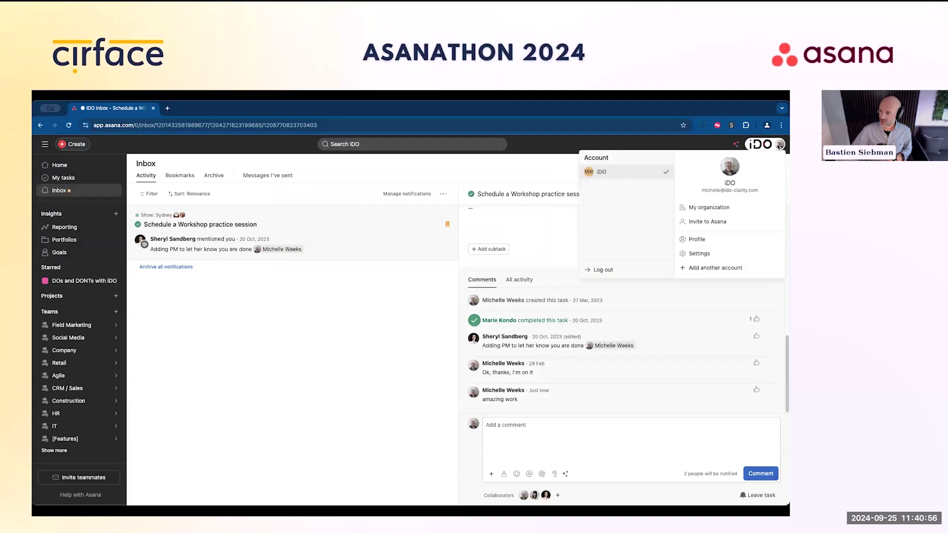
{"action": "left_click", "coordinate": [711, 255]}
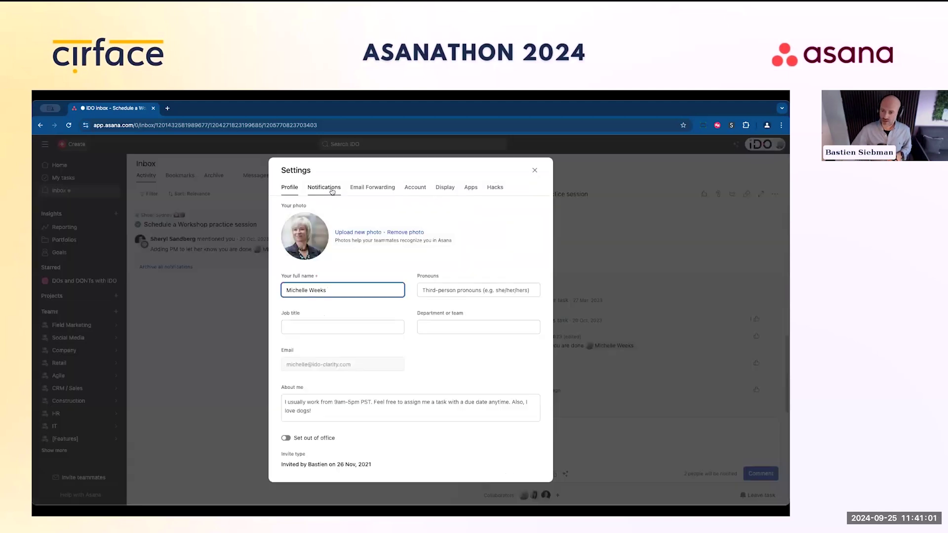
{"action": "left_click", "coordinate": [332, 192]}
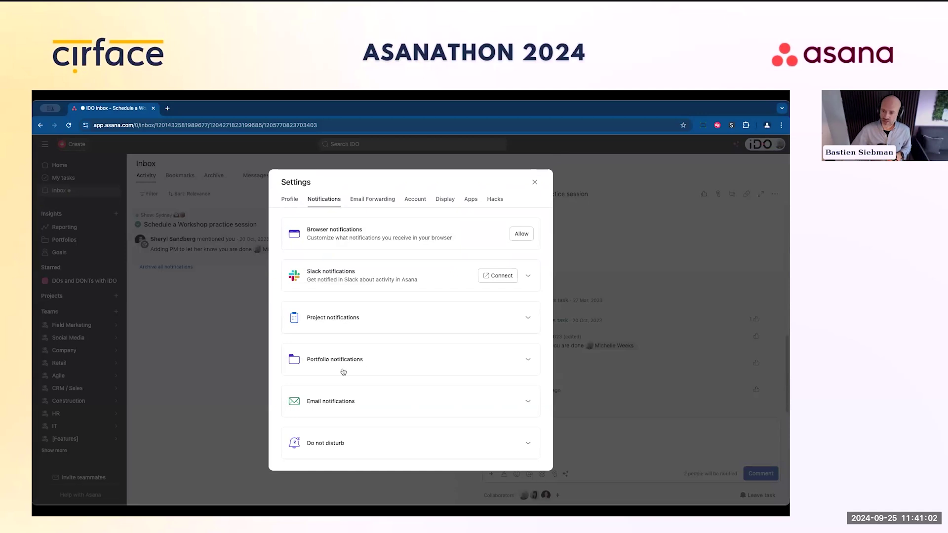
{"action": "left_click", "coordinate": [345, 403]}
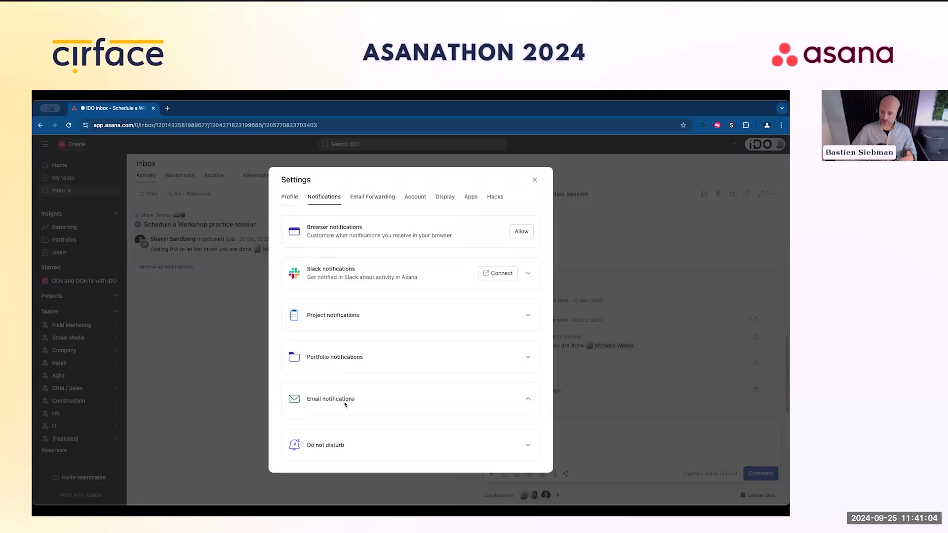
{"action": "scroll", "coordinate": [345, 404], "scroll_direction": "down", "scroll_amount": 3}
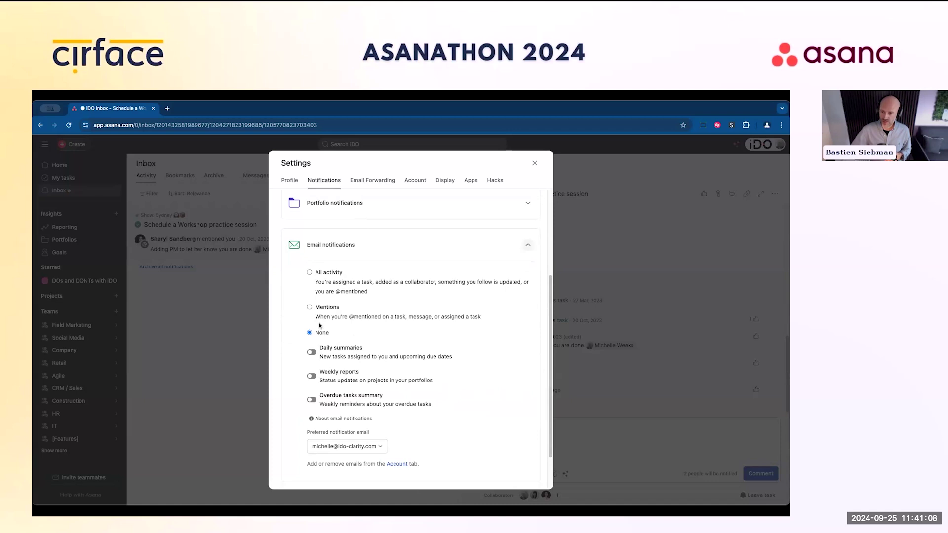
{"action": "scroll", "coordinate": [328, 333], "scroll_direction": "up", "scroll_amount": 1}
{"action": "scroll", "coordinate": [328, 334], "scroll_direction": "up", "scroll_amount": 1}
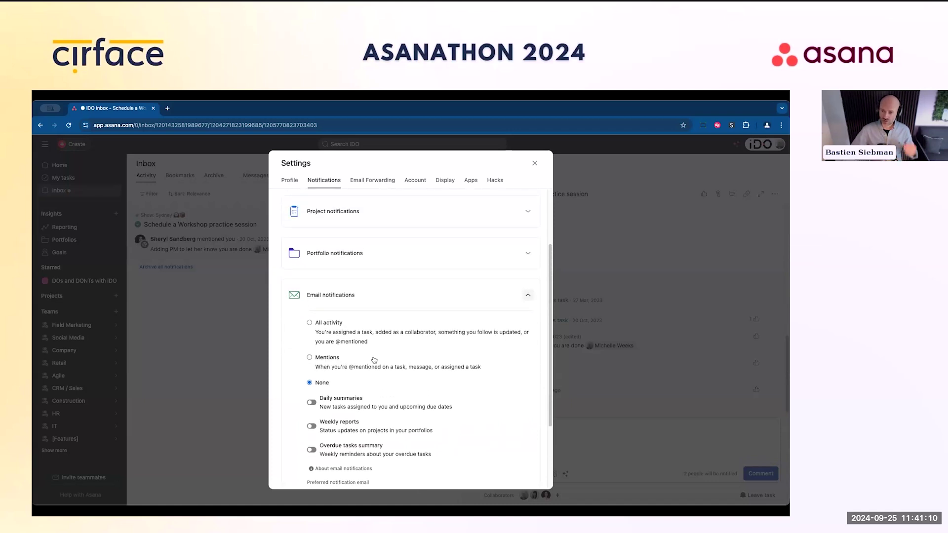
- Turn off Tasks added notifications for the Basic training project in the individual project notification settings, then close the settings
{"action": "left_click", "coordinate": [329, 215]}
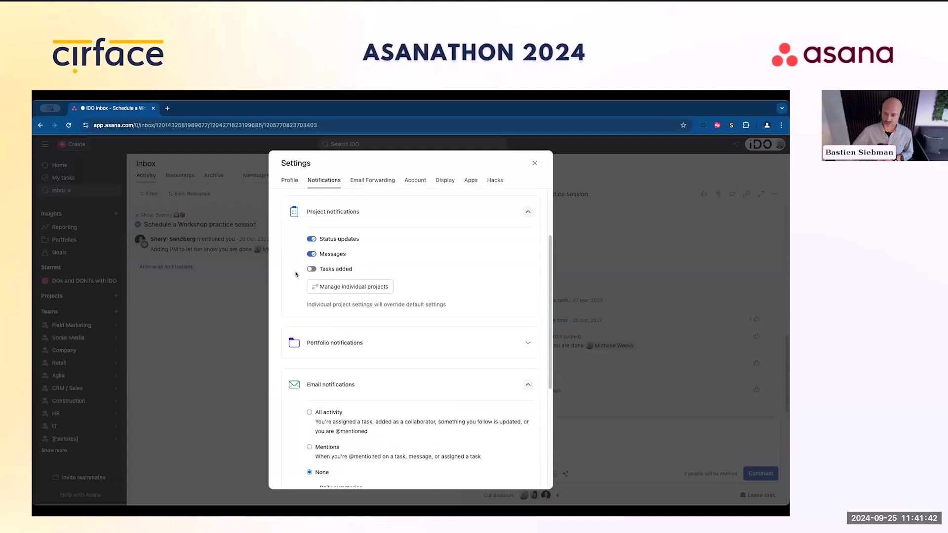
{"action": "left_click", "coordinate": [334, 291]}
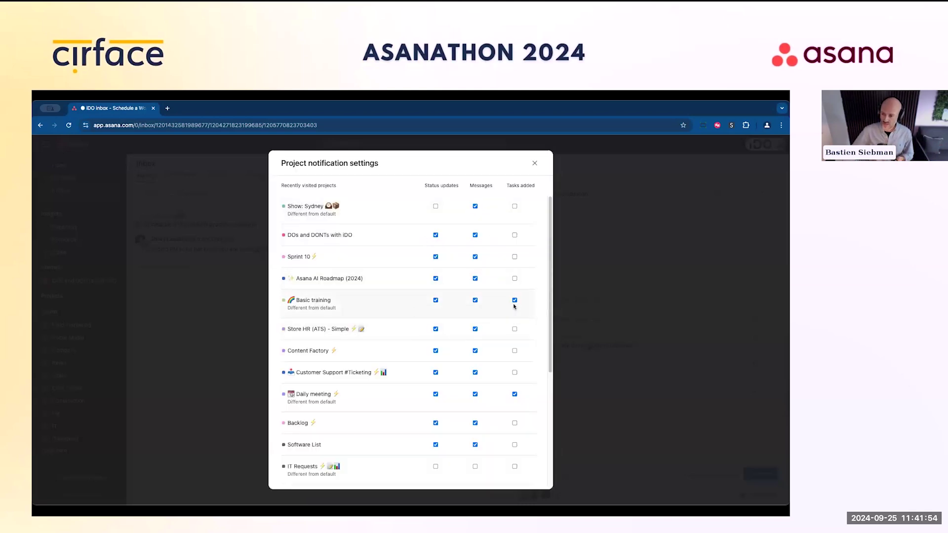
{"action": "left_click", "coordinate": [515, 301]}
{"action": "scroll", "coordinate": [527, 334], "scroll_direction": "down", "scroll_amount": 2}
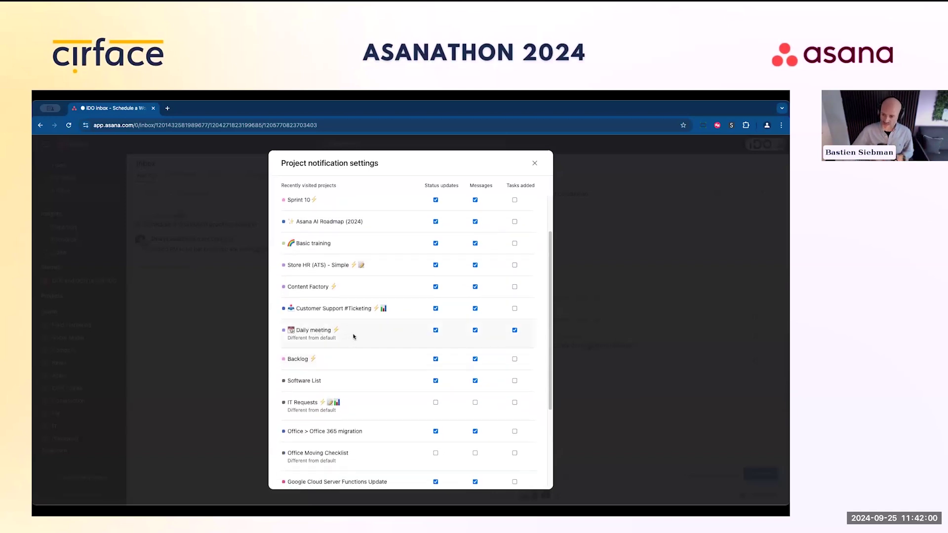
{"action": "scroll", "coordinate": [353, 337], "scroll_direction": "down", "scroll_amount": 3}
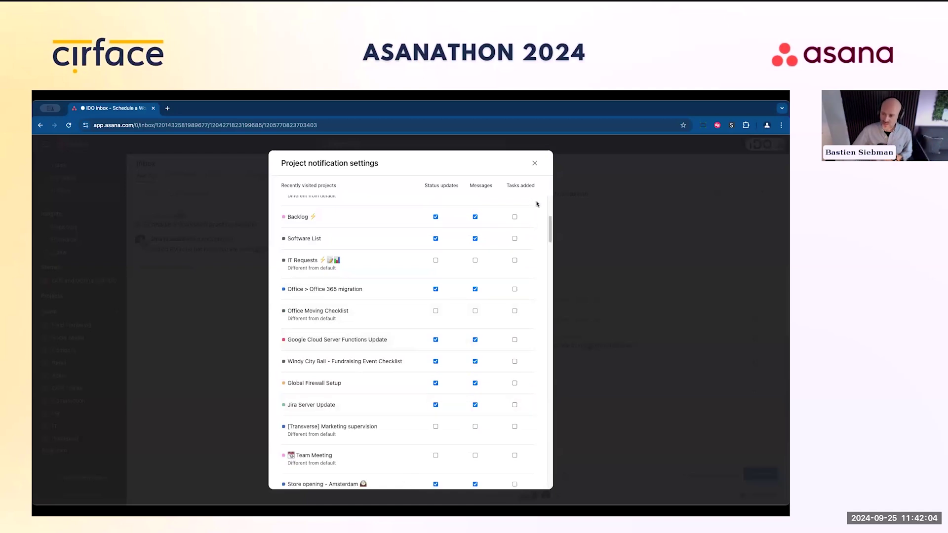
{"action": "left_click", "coordinate": [535, 164]}
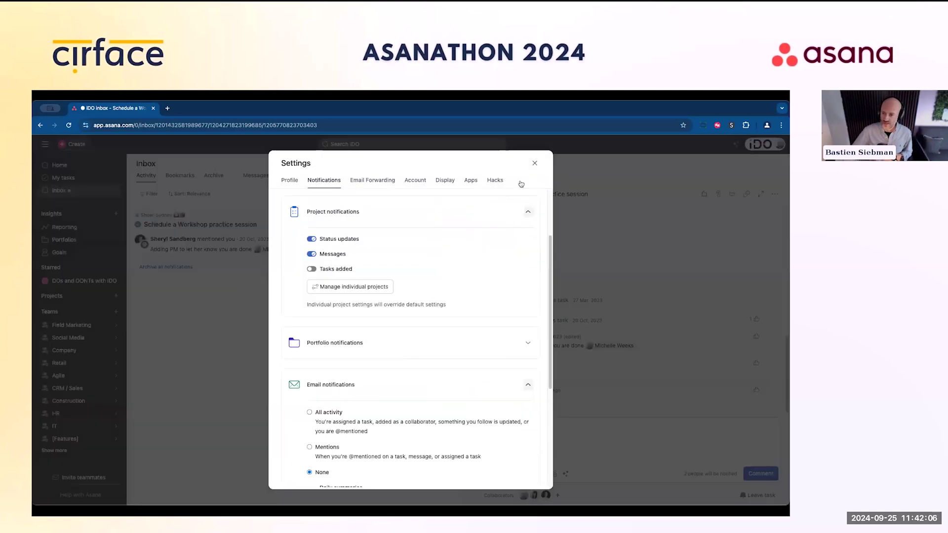
{"action": "left_click", "coordinate": [535, 163]}
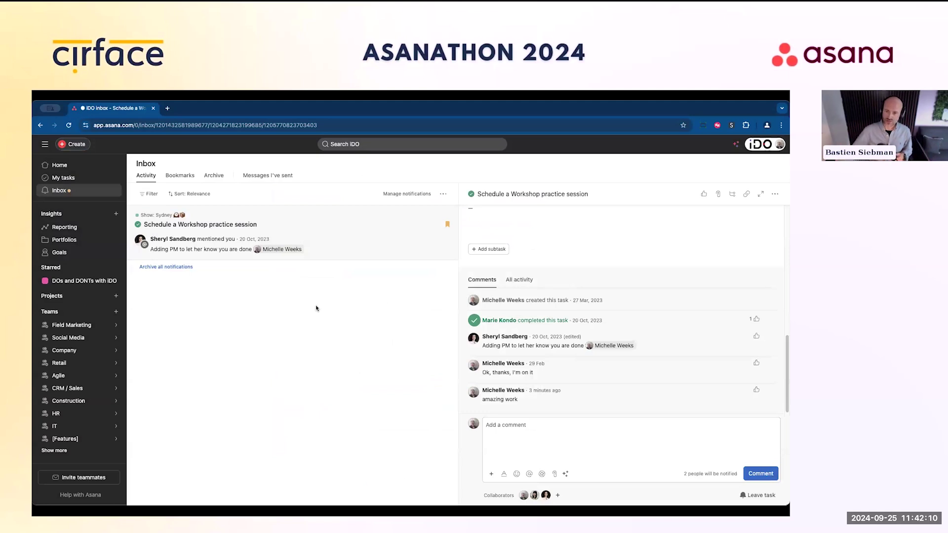
- Show the archived inbox notifications
{"action": "left_click", "coordinate": [209, 177]}
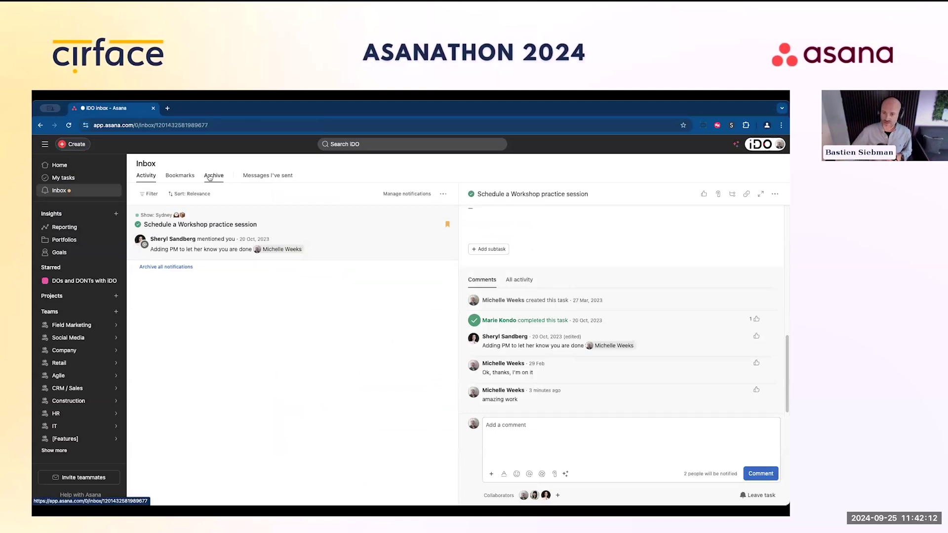
{"action": "left_click", "coordinate": [209, 176]}
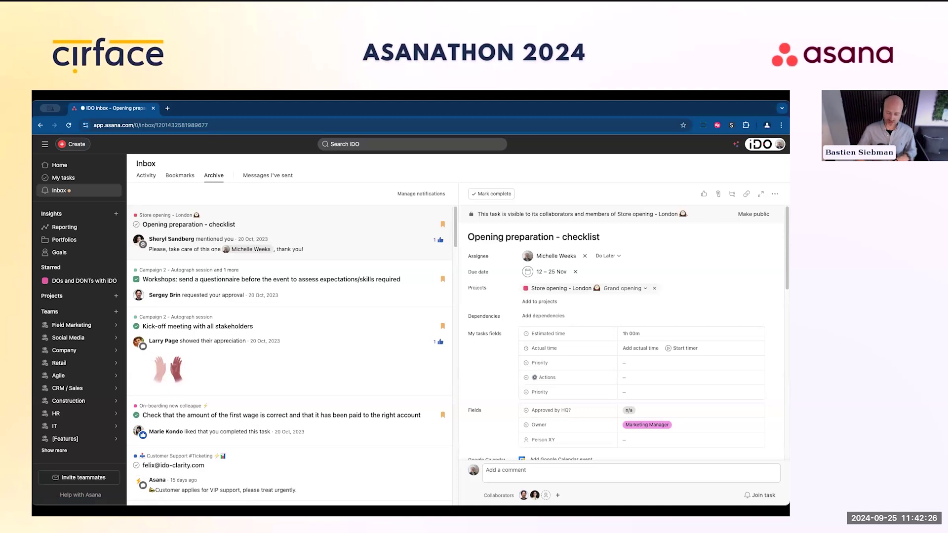
- Open the "DOs and DONTs with iDO" project and mark the "Empty your Inbox" task as complete
{"action": "left_click", "coordinate": [72, 281]}
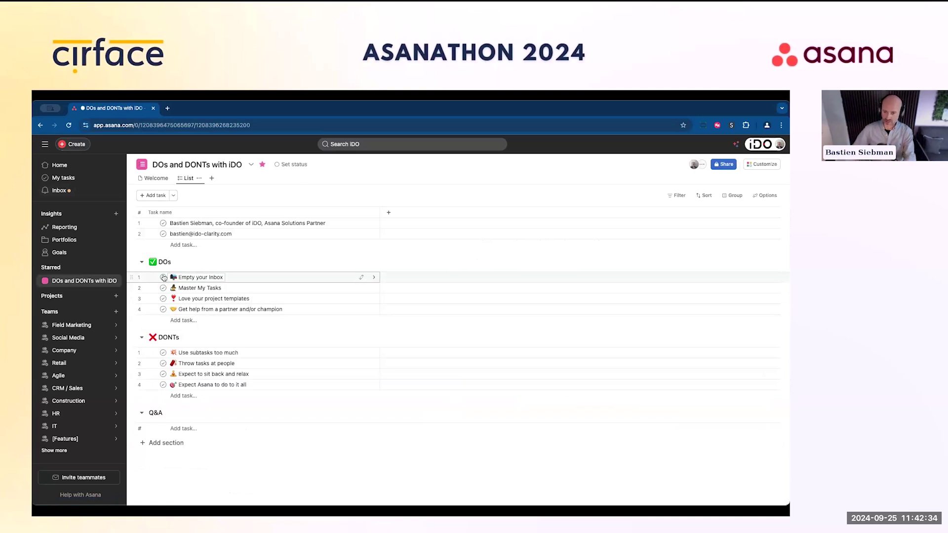
{"action": "left_click", "coordinate": [164, 277]}
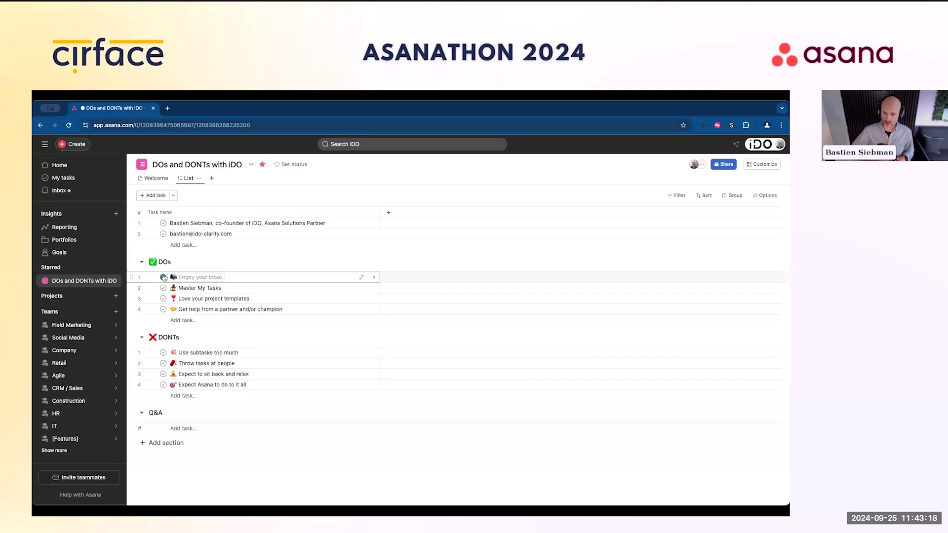
- Open My tasks, look through its Board and Calendar views, and return to the List view
{"action": "left_click", "coordinate": [64, 178]}
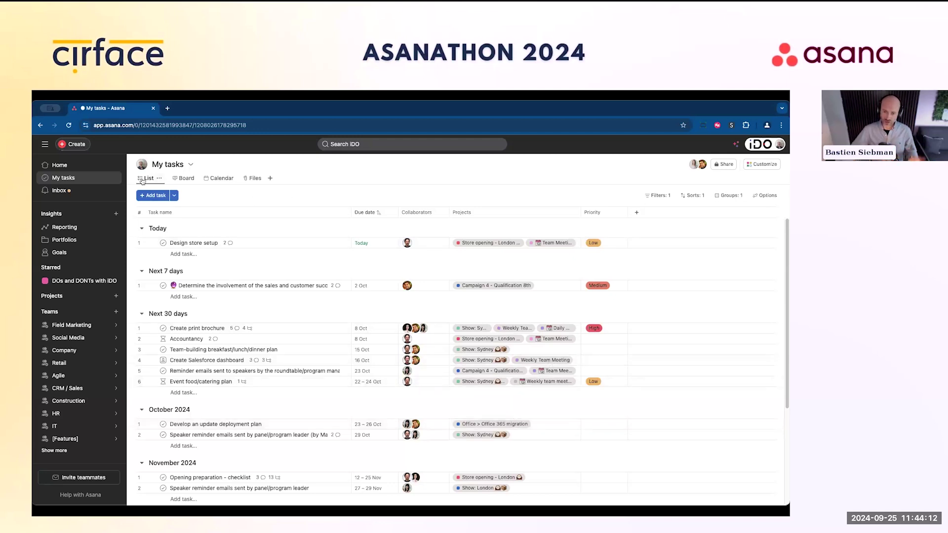
{"action": "left_click", "coordinate": [172, 180]}
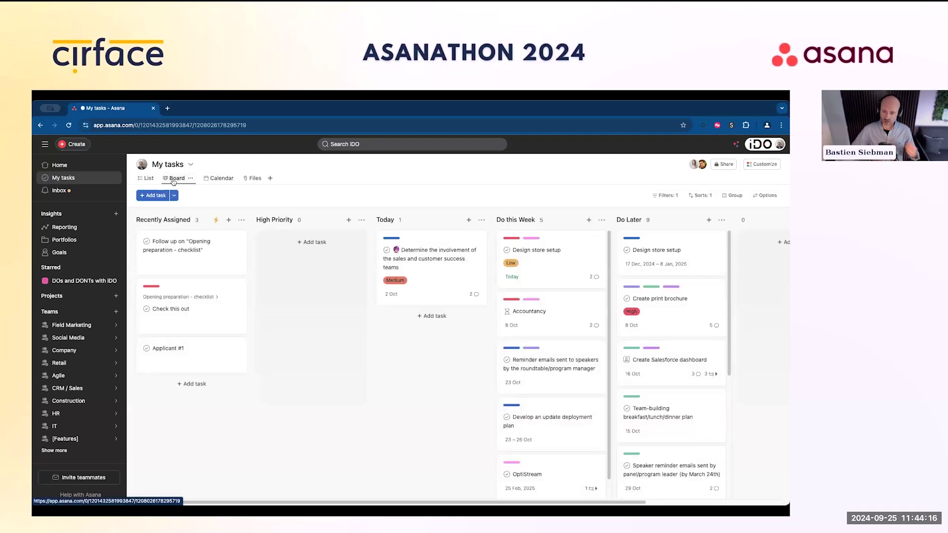
{"action": "left_click", "coordinate": [190, 178]}
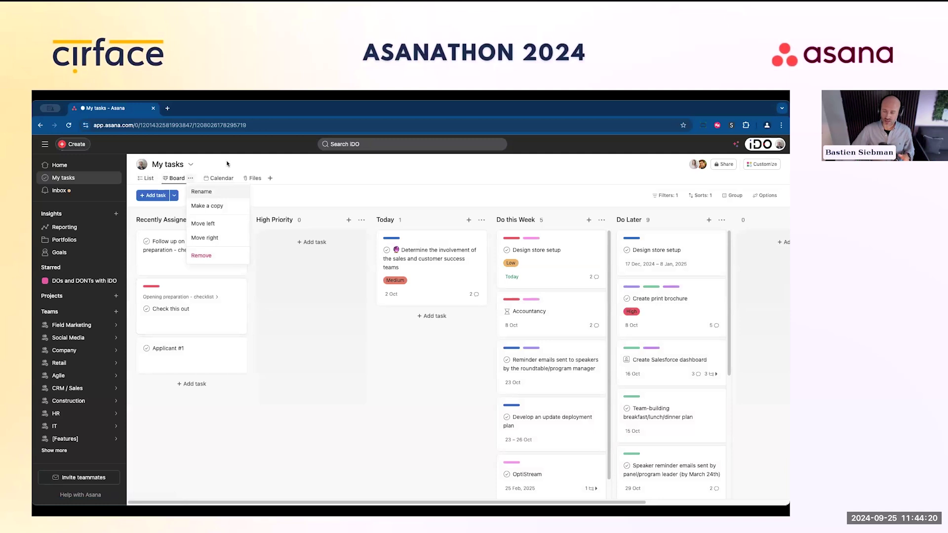
{"action": "left_click", "coordinate": [217, 178]}
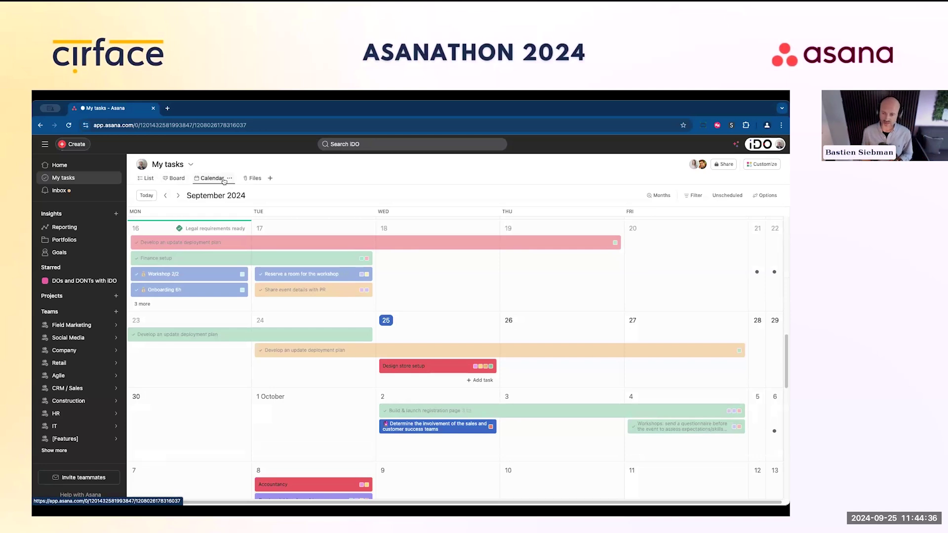
{"action": "left_click", "coordinate": [144, 182]}
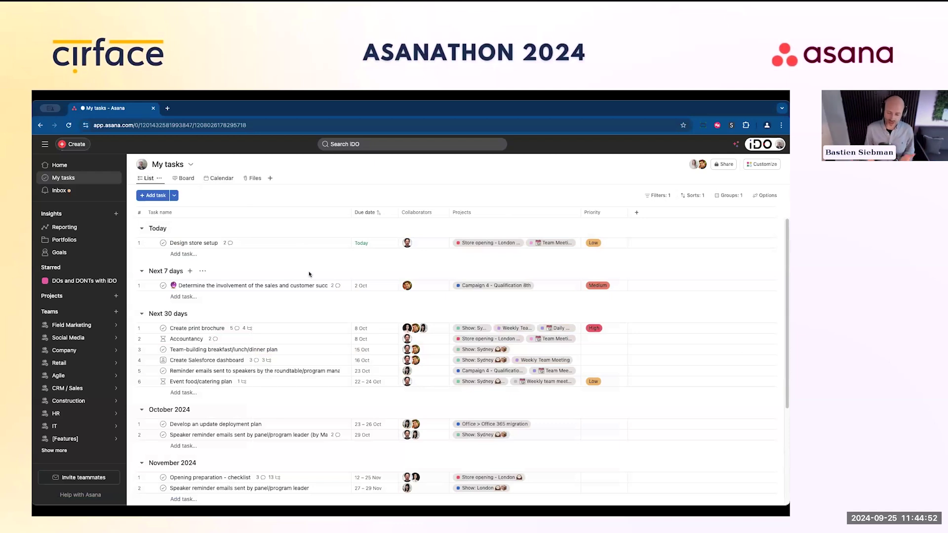
- Examine the due date grouping of My tasks, including the Today and Next 7 days groups
{"action": "left_click", "coordinate": [737, 195]}
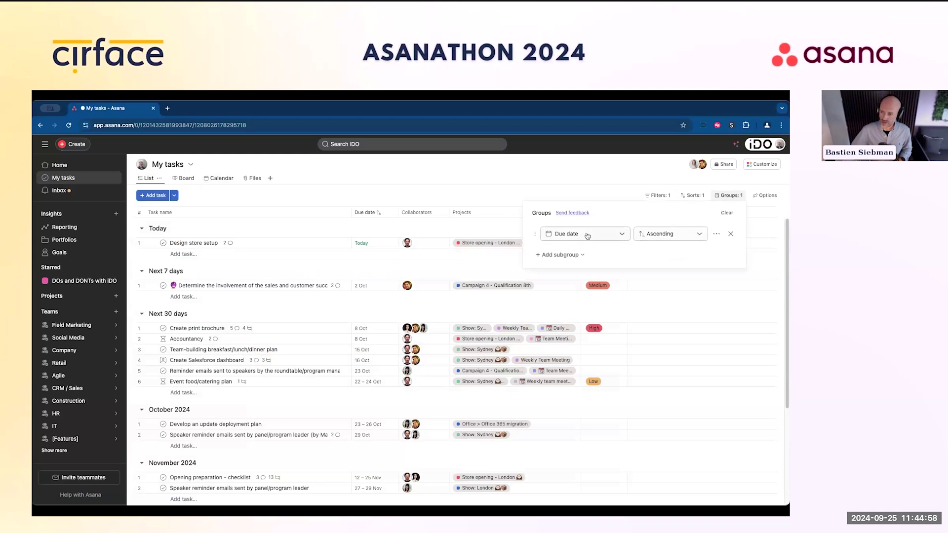
{"action": "left_click", "coordinate": [448, 188]}
{"action": "double_click", "coordinate": [156, 270]}
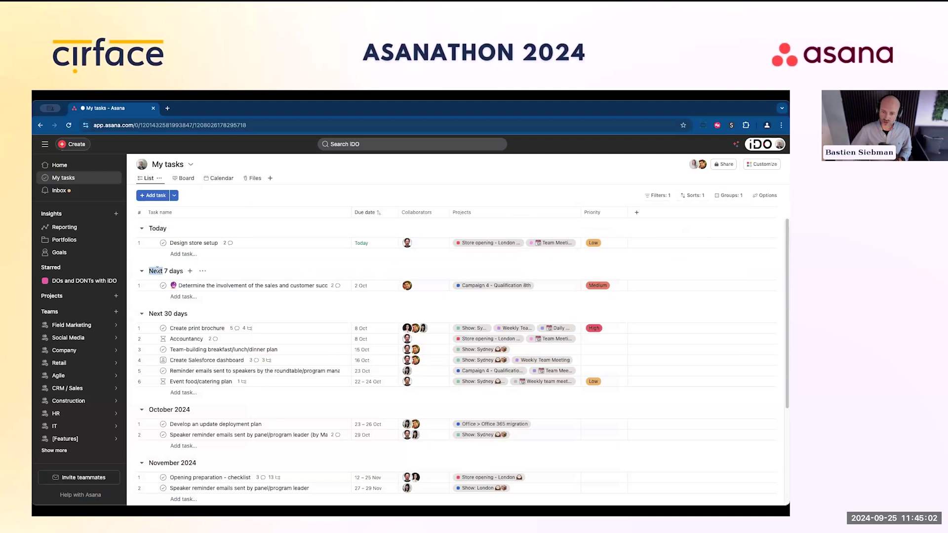
{"action": "triple_click", "coordinate": [159, 271]}
{"action": "double_click", "coordinate": [158, 228]}
{"action": "left_click_drag", "start_coordinate": [149, 271], "coordinate": [169, 271]}
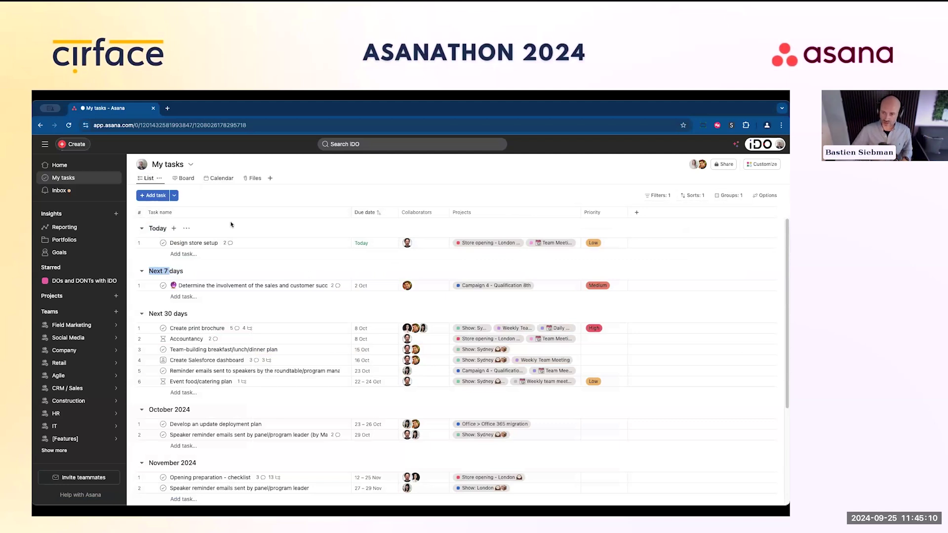
- Collapse every due date group except Today, checking the tasks under No due date
{"action": "left_click", "coordinate": [142, 314]}
{"action": "left_click", "coordinate": [141, 335]}
{"action": "left_click", "coordinate": [142, 353]}
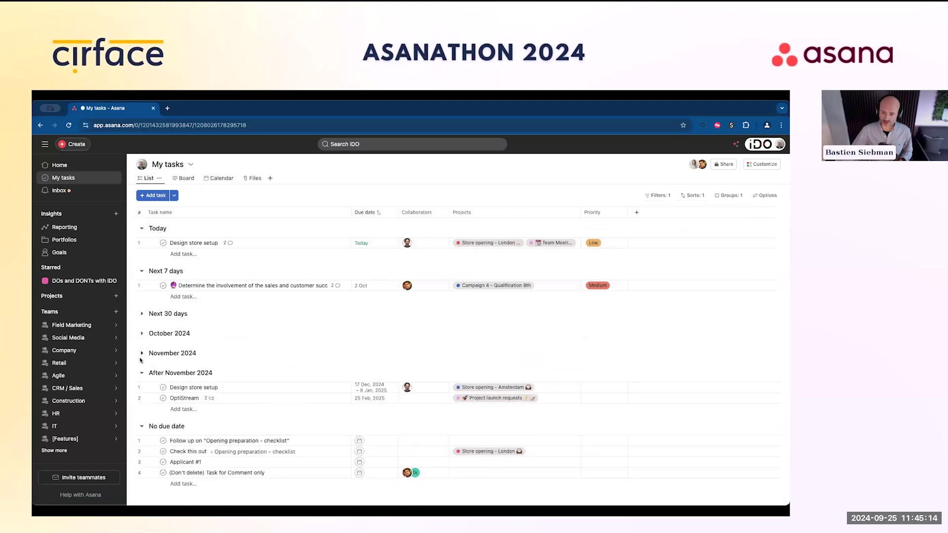
{"action": "left_click", "coordinate": [141, 373]}
{"action": "left_click", "coordinate": [142, 394]}
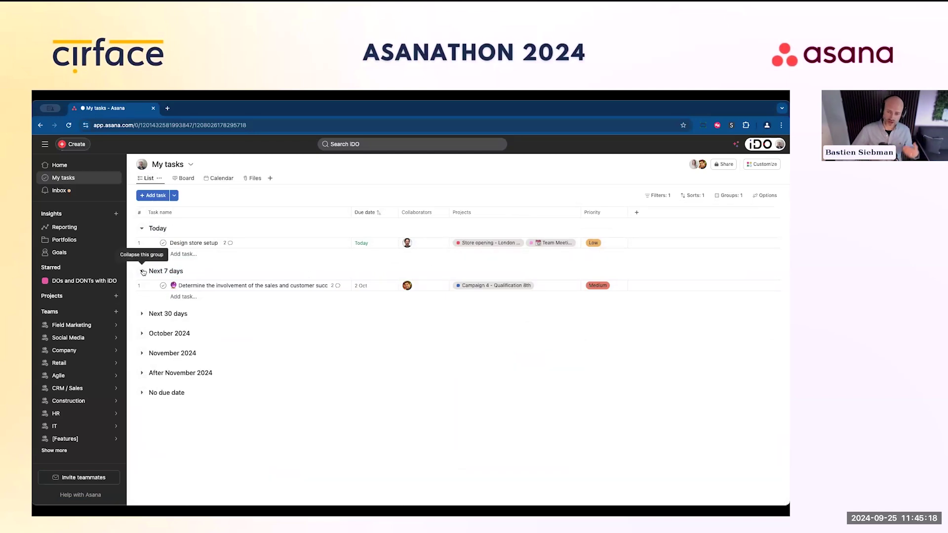
{"action": "left_click", "coordinate": [142, 271]}
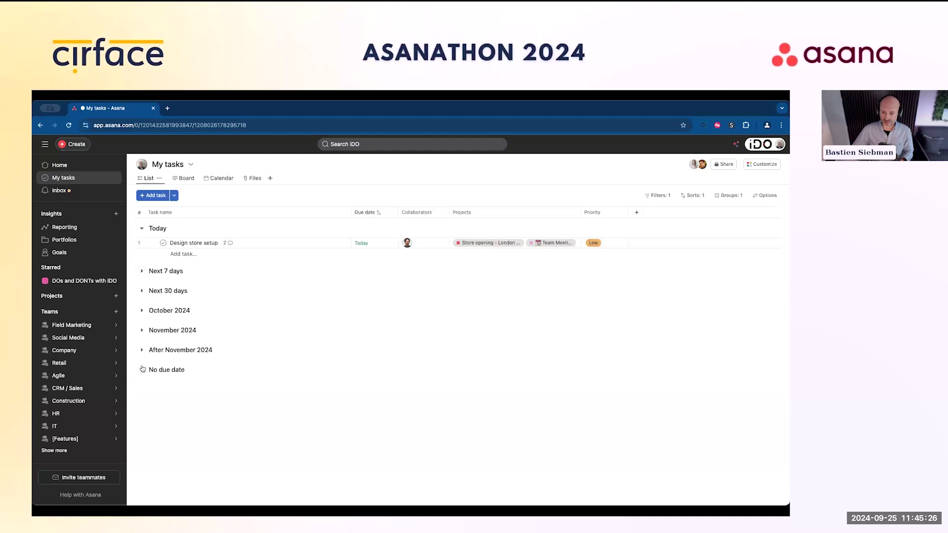
{"action": "left_click", "coordinate": [142, 370]}
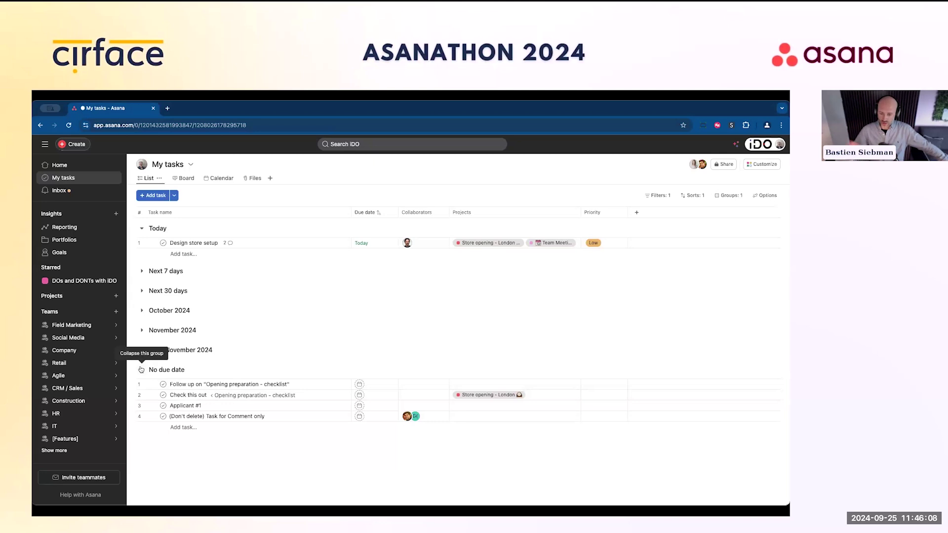
{"action": "left_click", "coordinate": [142, 369]}
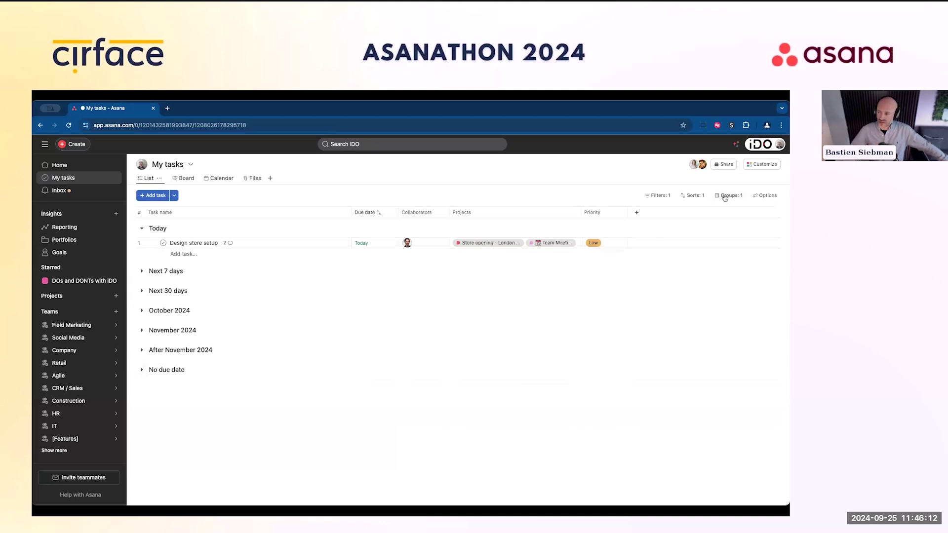
- Group the My tasks list by Sections instead of due date
{"action": "left_click", "coordinate": [727, 196]}
{"action": "left_click", "coordinate": [591, 233]}
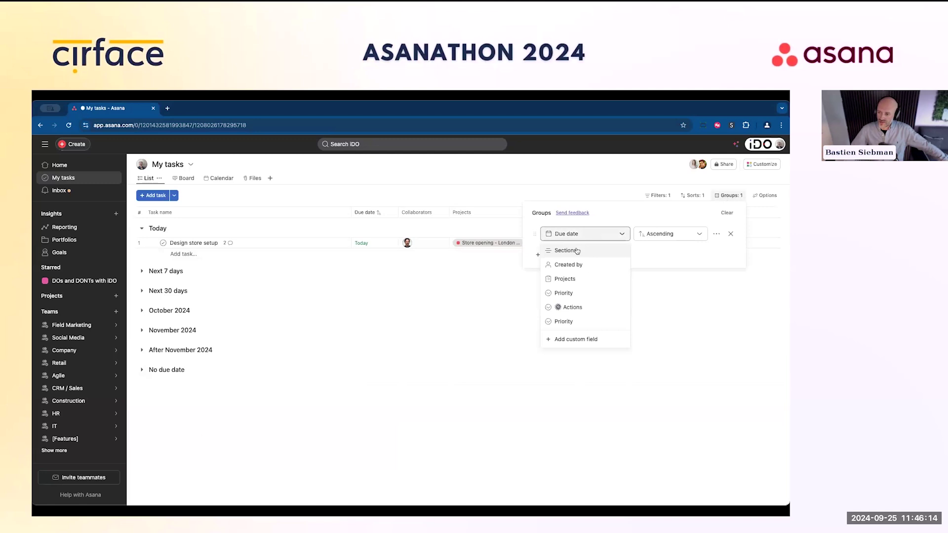
{"action": "left_click", "coordinate": [576, 249]}
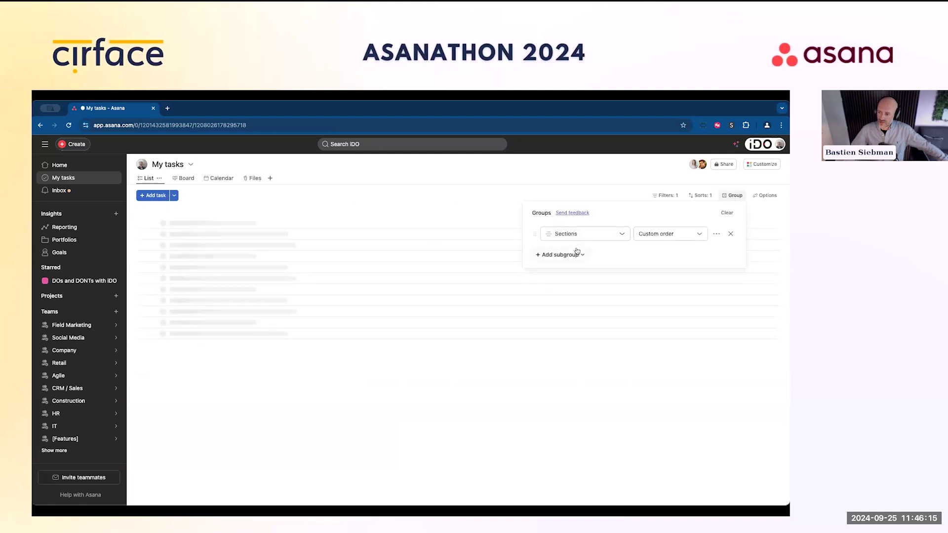
{"action": "left_click", "coordinate": [511, 180]}
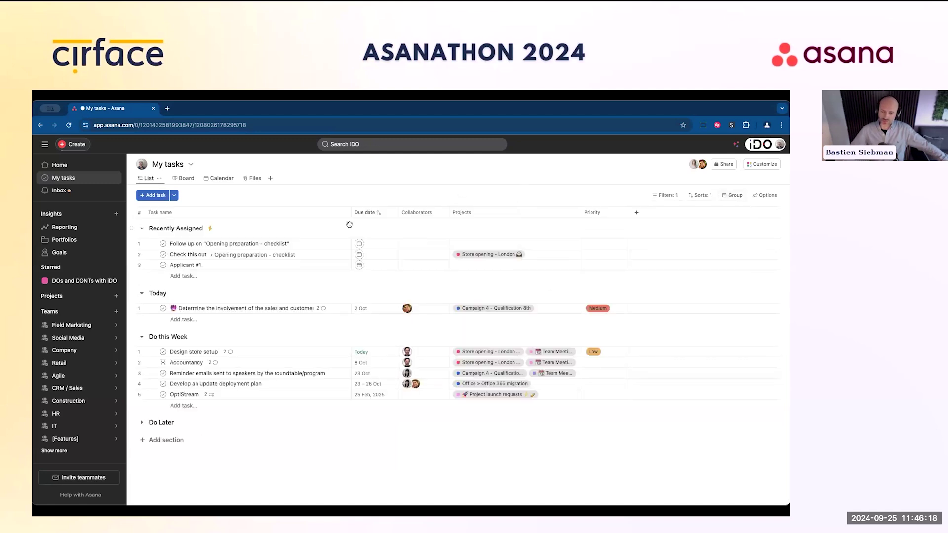
- Rename the Recently Assigned section to "Just arrived"
{"action": "left_click", "coordinate": [168, 230]}
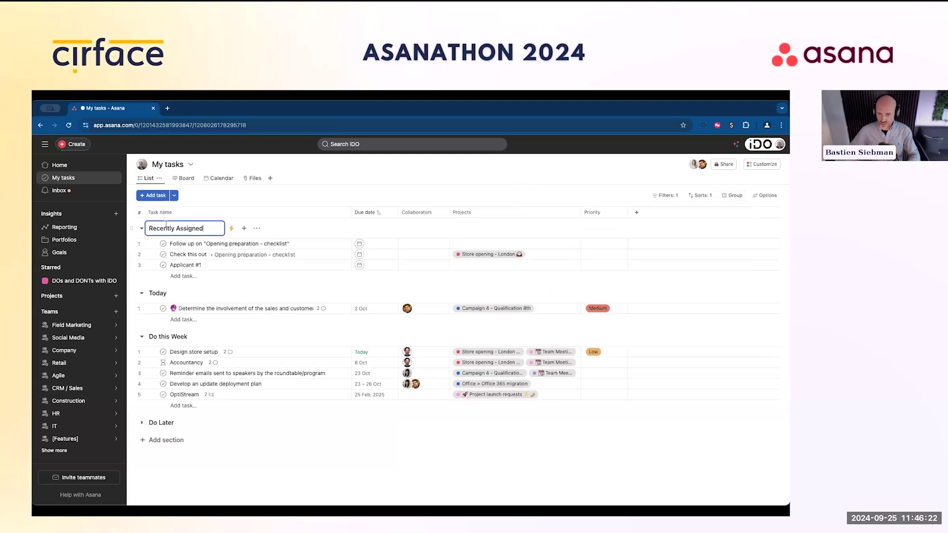
{"action": "left_click_drag", "start_coordinate": [157, 228], "coordinate": [181, 228]}
{"action": "type", "text": "Just arrived"}
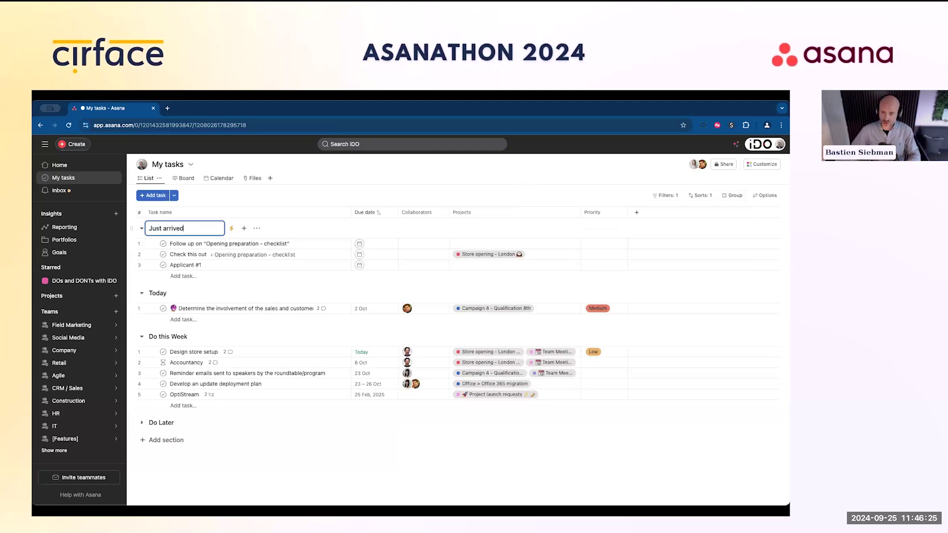
{"action": "left_click", "coordinate": [290, 195]}
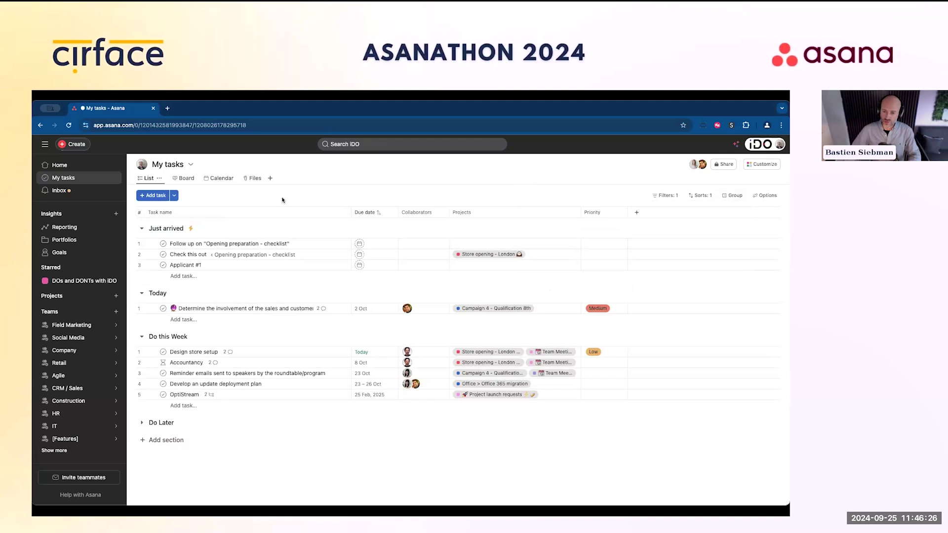
- Rename the "Just arrived" section to "Recently assigned", correcting the typo in the name
{"action": "triple_click", "coordinate": [161, 231]}
{"action": "type", "text": "Recentky assigned"}
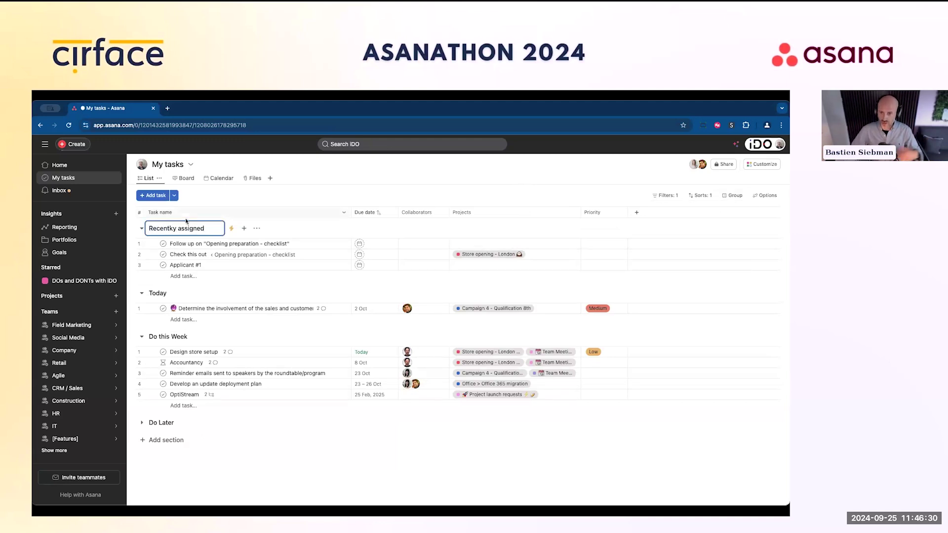
{"action": "left_click", "coordinate": [226, 194]}
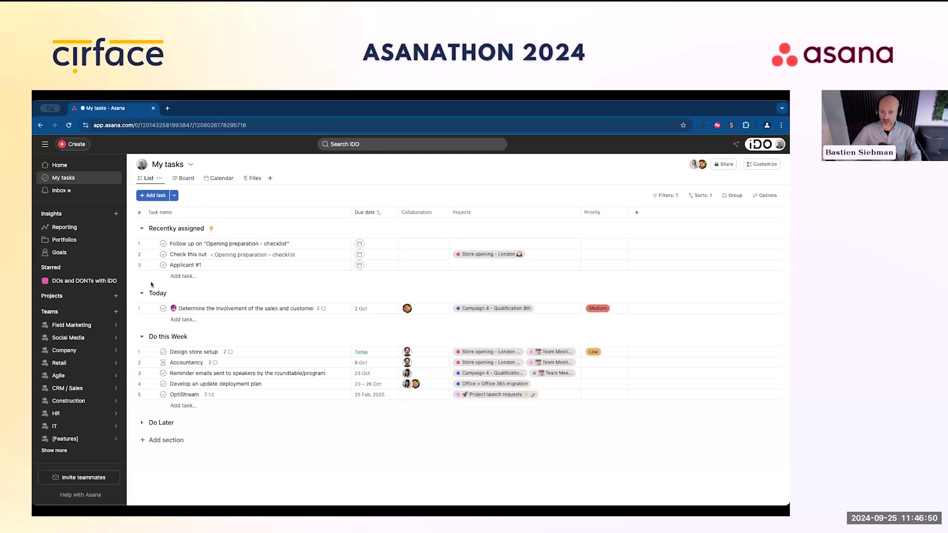
{"action": "left_click", "coordinate": [173, 227]}
{"action": "key", "text": "BackSpace"}
{"action": "type", "text": "l"}
{"action": "left_click", "coordinate": [200, 203]}
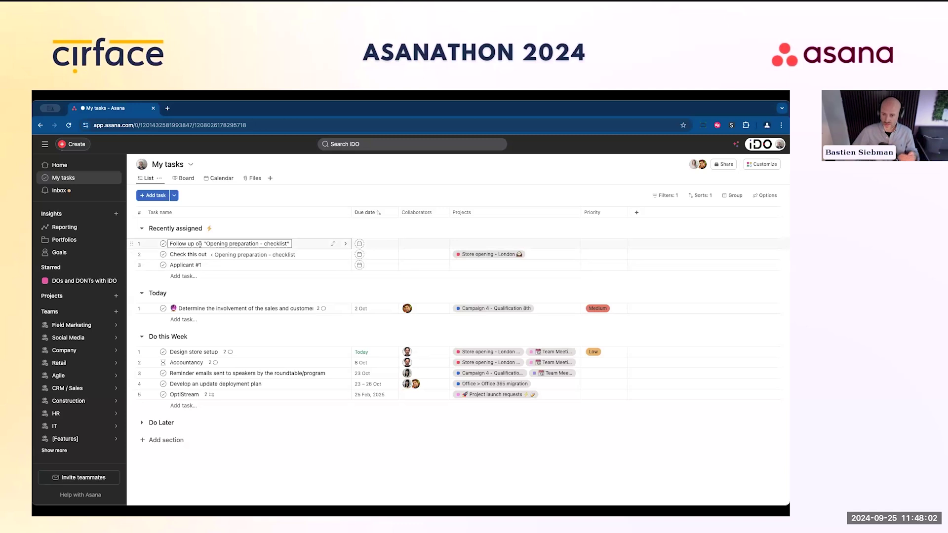
- Move the "Opening preparation" follow-up task and Applicant #1 into the Today section, giving Applicant #1 the due date 27/09/24
{"action": "left_click_drag", "start_coordinate": [131, 243], "coordinate": [157, 292]}
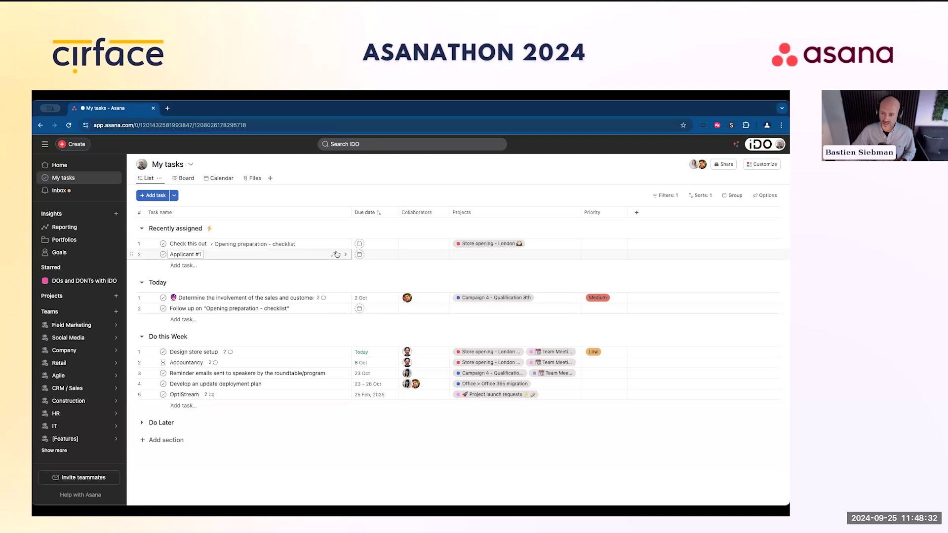
{"action": "left_click", "coordinate": [374, 254]}
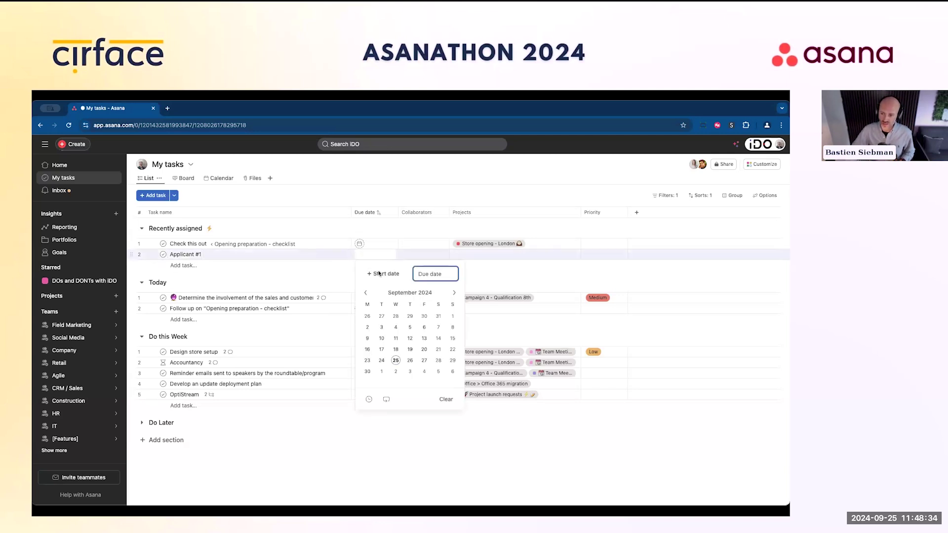
{"action": "left_click", "coordinate": [424, 361]}
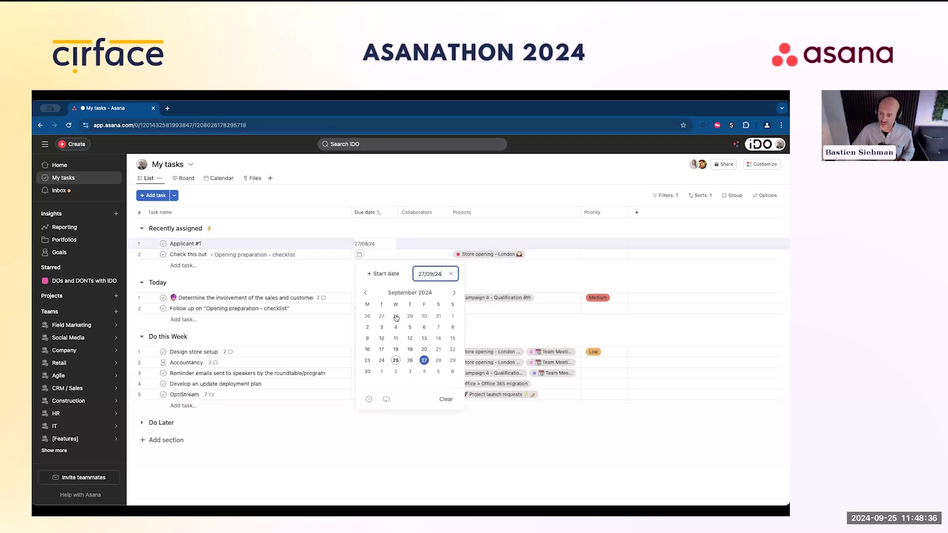
{"action": "left_click_drag", "start_coordinate": [129, 243], "coordinate": [159, 281]}
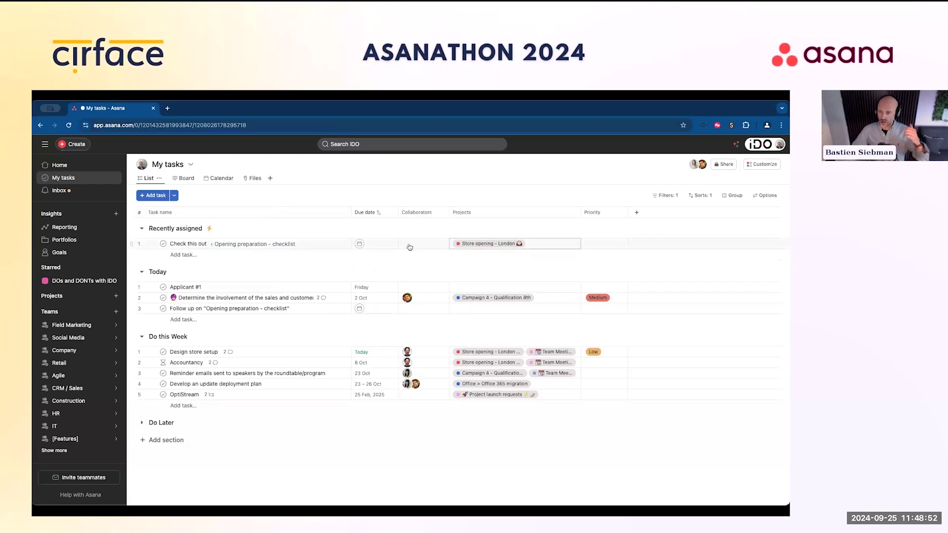
- Check the sort settings and move the OptiStream task from Do this Week to Do Later
{"action": "left_click", "coordinate": [700, 196]}
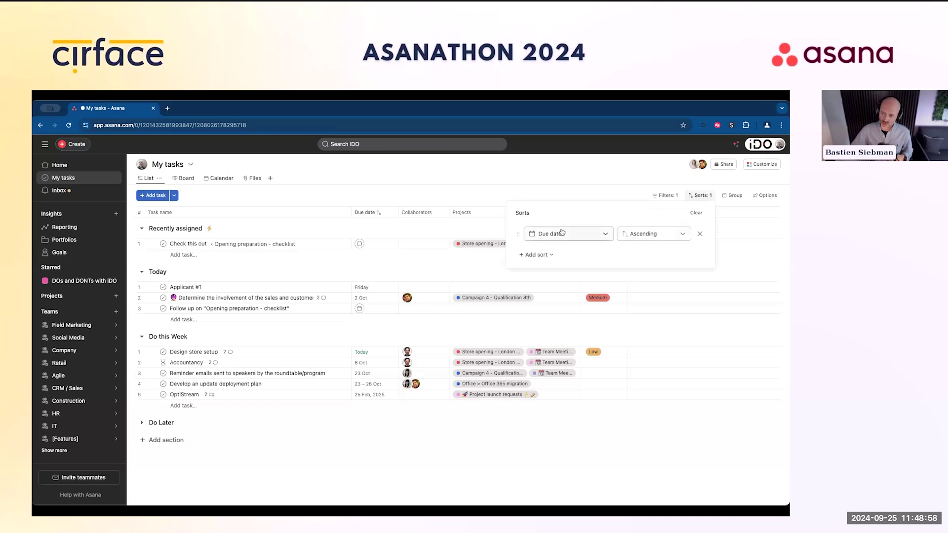
{"action": "left_click", "coordinate": [538, 183]}
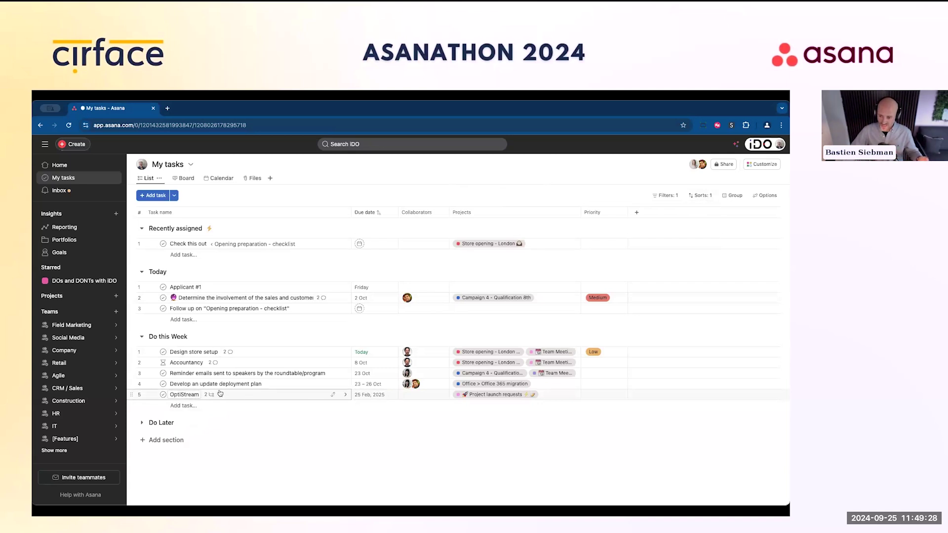
{"action": "left_click_drag", "start_coordinate": [131, 393], "coordinate": [155, 423]}
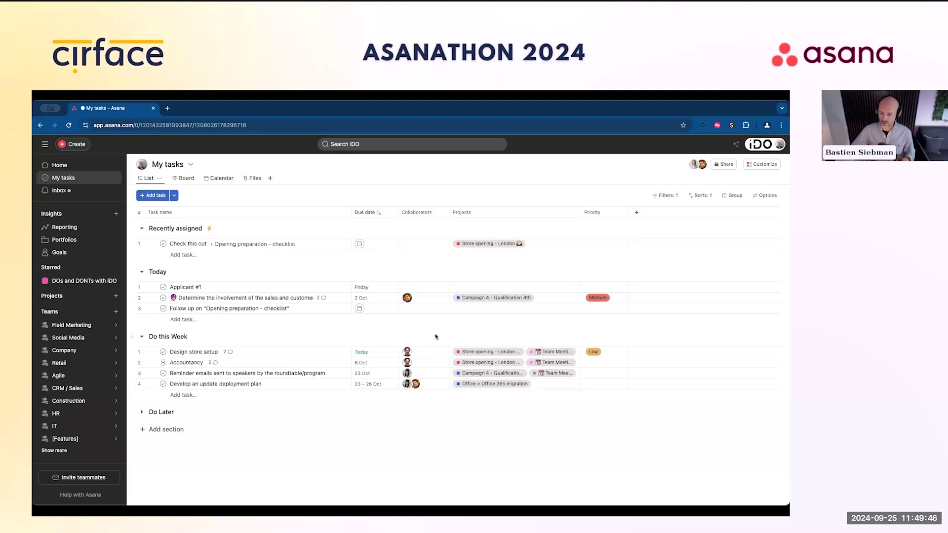
- Preview a My tasks rule that moves tasks to a section when the due date approaches, check its section choices, and close it unpublished
{"action": "left_click", "coordinate": [755, 166]}
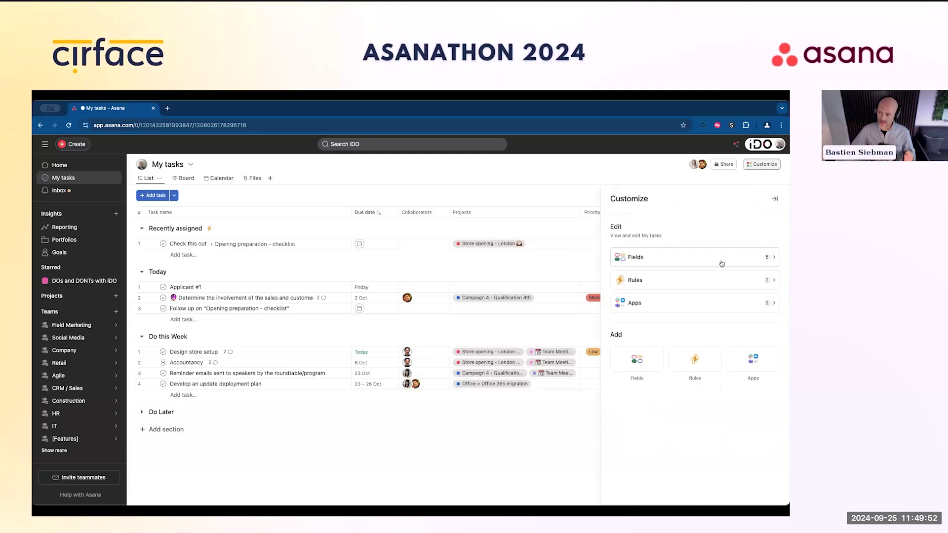
{"action": "left_click", "coordinate": [682, 286]}
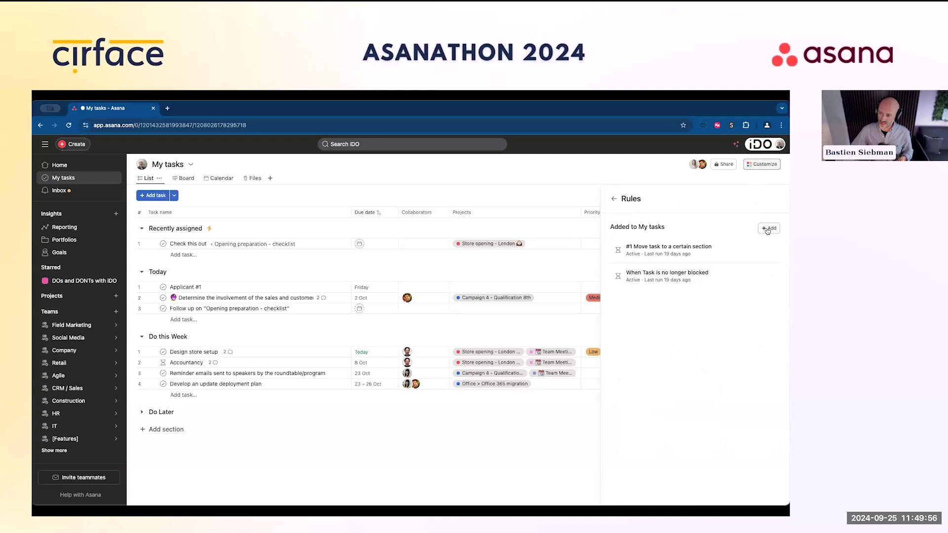
{"action": "left_click", "coordinate": [767, 230]}
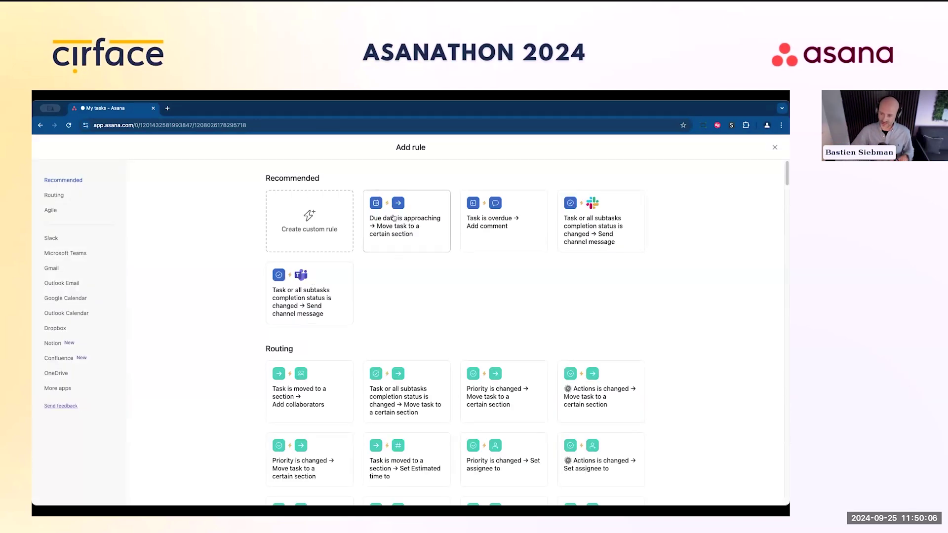
{"action": "left_click", "coordinate": [407, 238]}
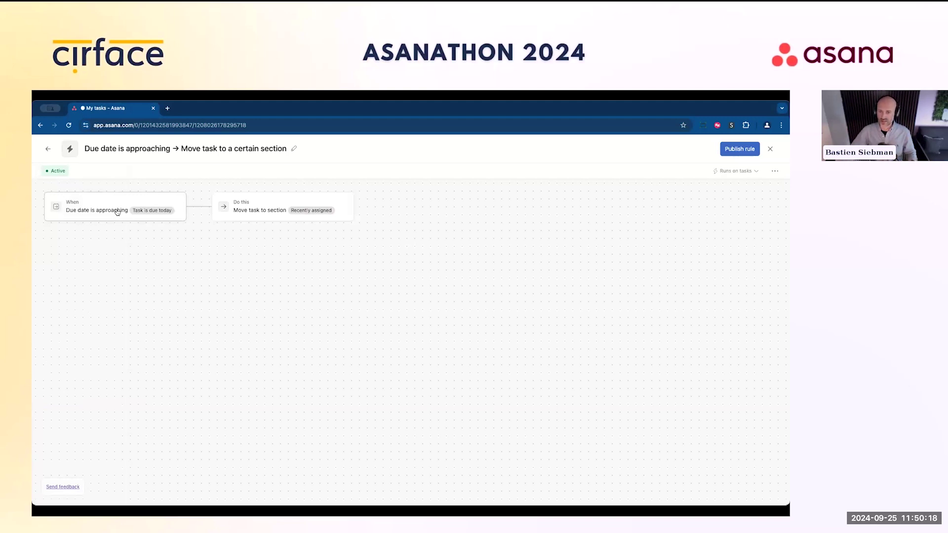
{"action": "left_click", "coordinate": [277, 211]}
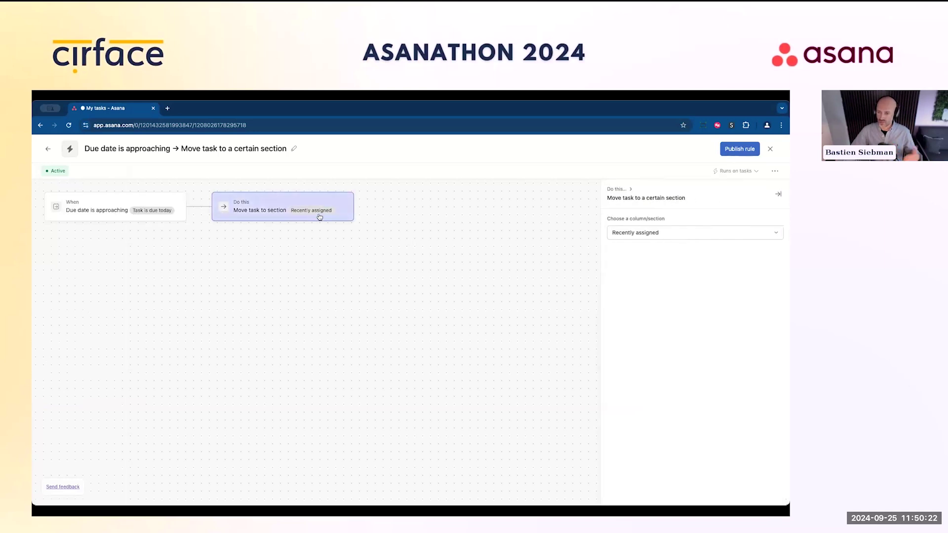
{"action": "left_click", "coordinate": [672, 237]}
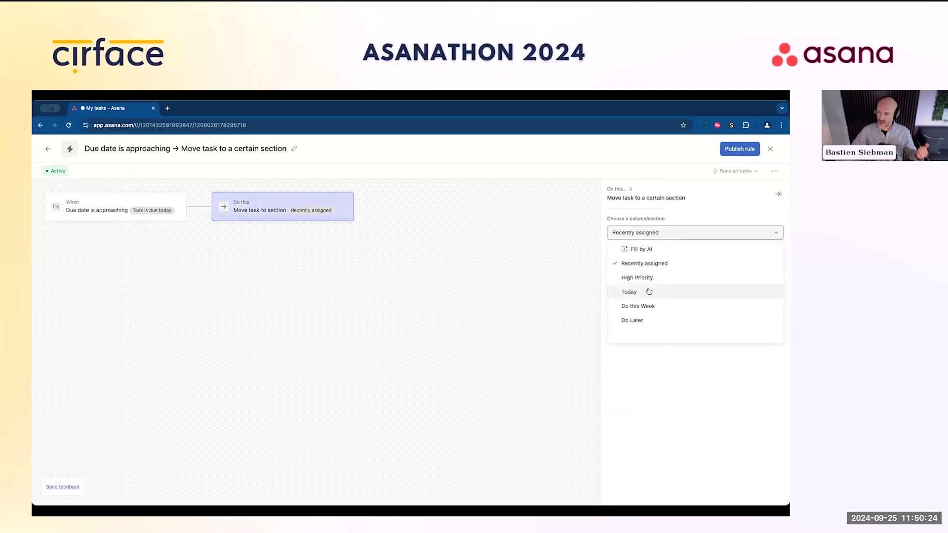
{"action": "left_click", "coordinate": [653, 402]}
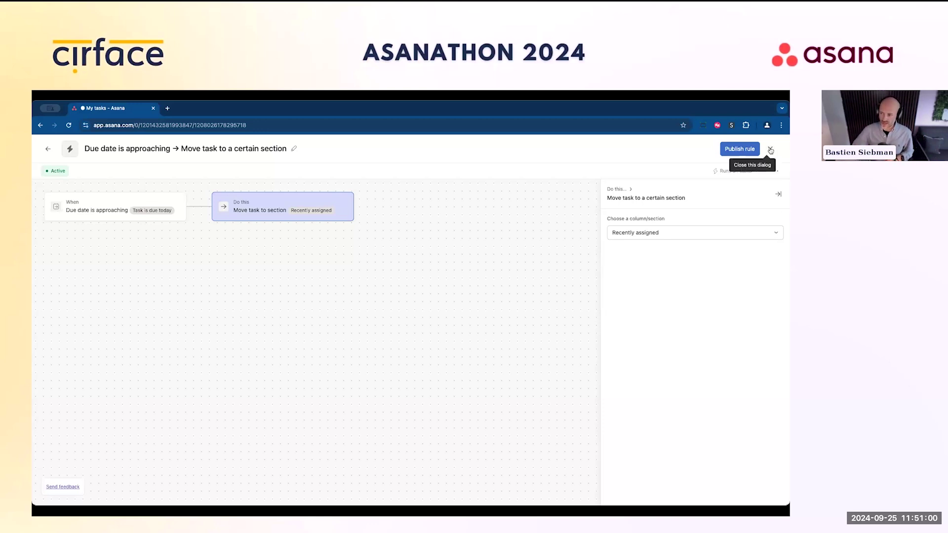
{"action": "left_click", "coordinate": [770, 150]}
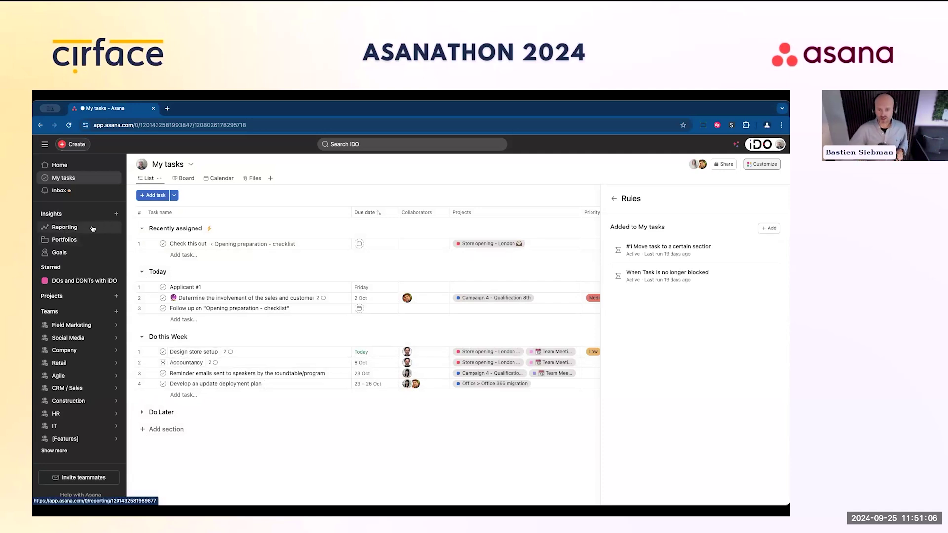
- Mark the "Master My Tasks" task complete in the DOs and DONTs with iDO project
{"action": "left_click", "coordinate": [91, 285]}
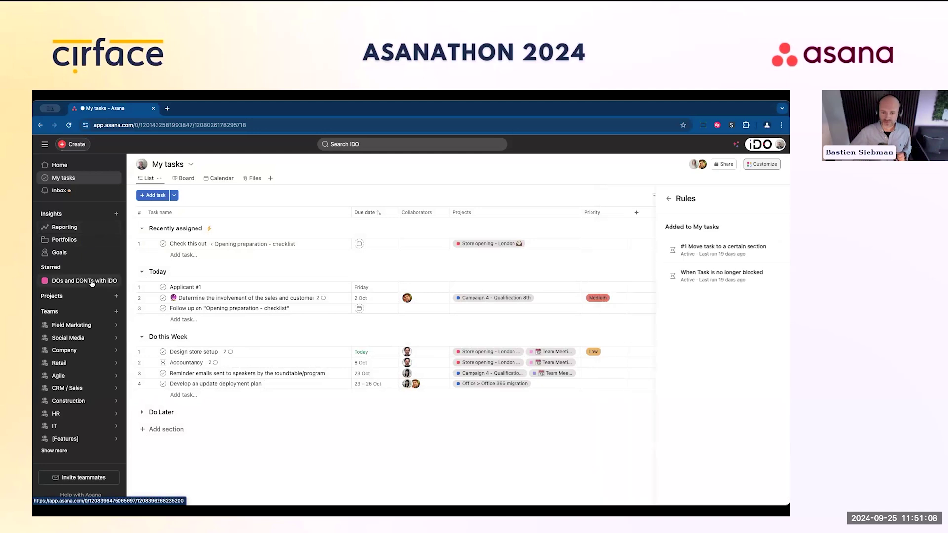
{"action": "left_click", "coordinate": [163, 288]}
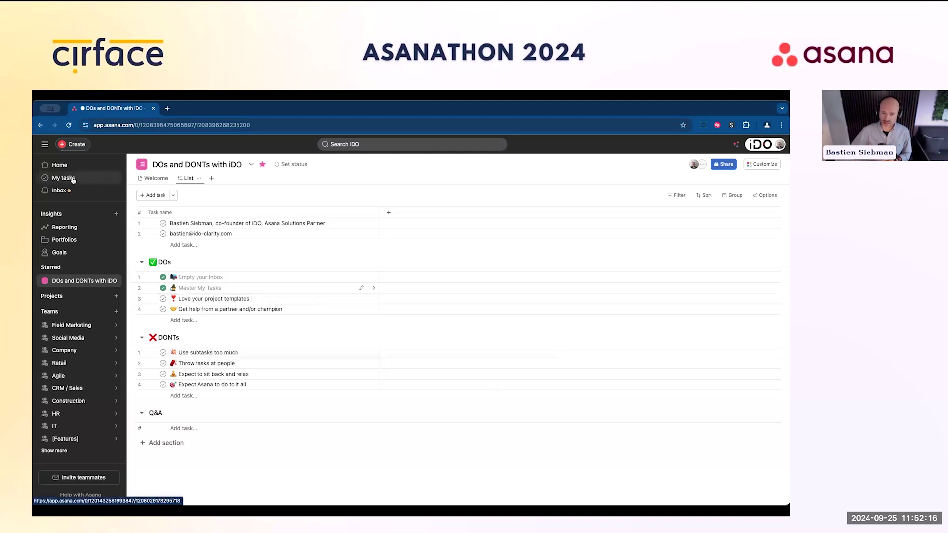
- Check which view types can be added as extra tabs in My tasks
{"action": "left_click", "coordinate": [70, 179]}
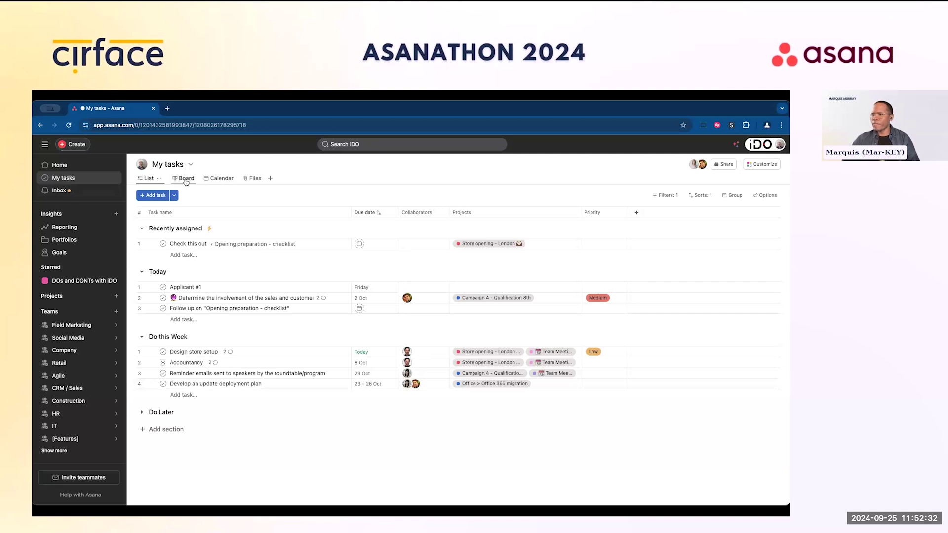
{"action": "left_click", "coordinate": [158, 179]}
{"action": "left_click", "coordinate": [270, 179]}
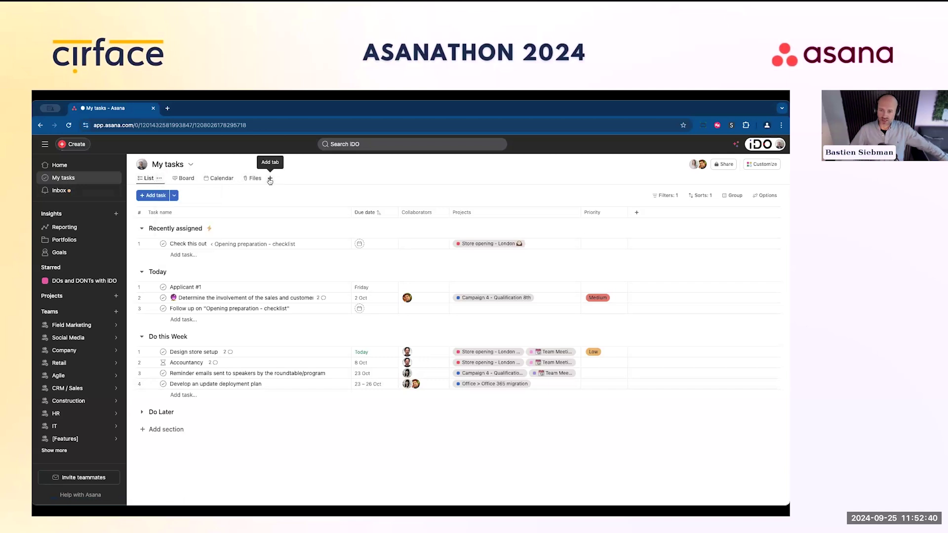
{"action": "left_click", "coordinate": [269, 179]}
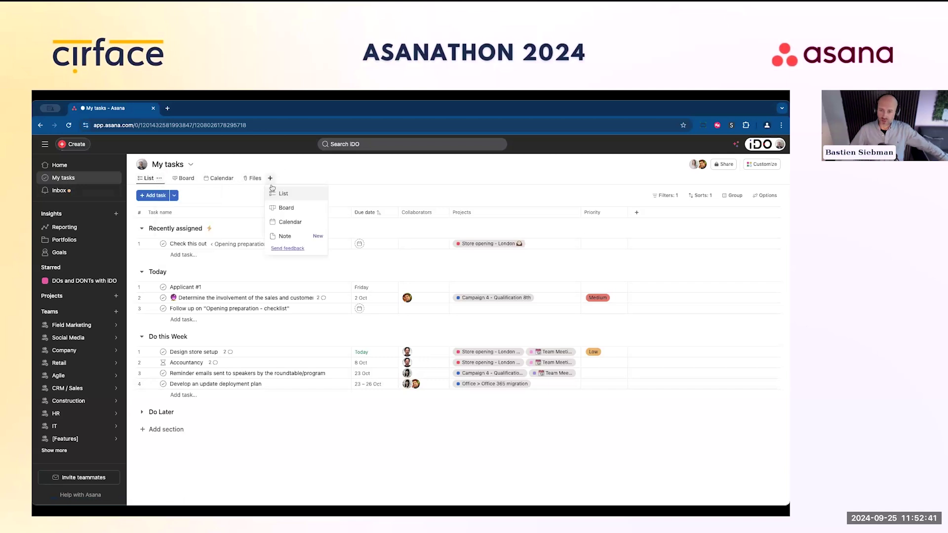
{"action": "left_click", "coordinate": [298, 174]}
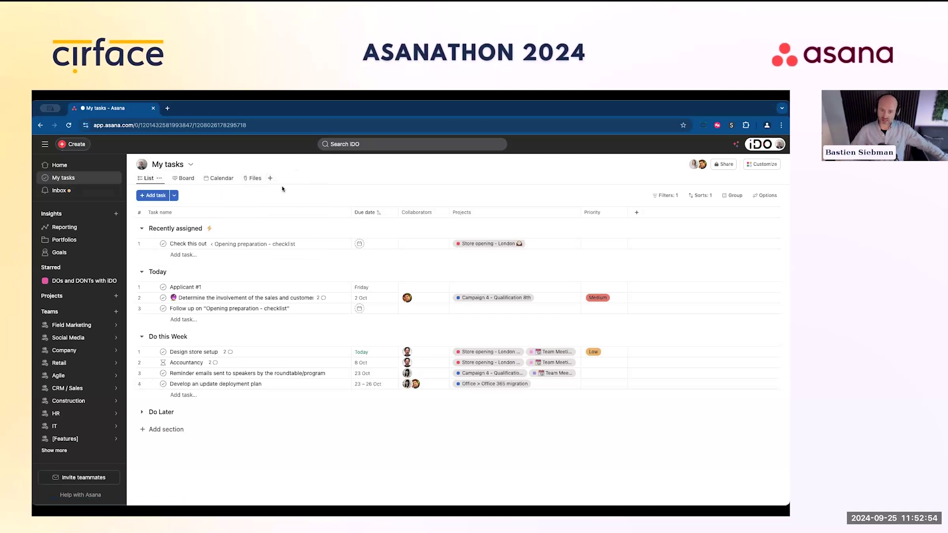
- Add a 🦄 emoji before the name of the List view in the DOs and DONTs with iDO project
{"action": "left_click", "coordinate": [64, 284]}
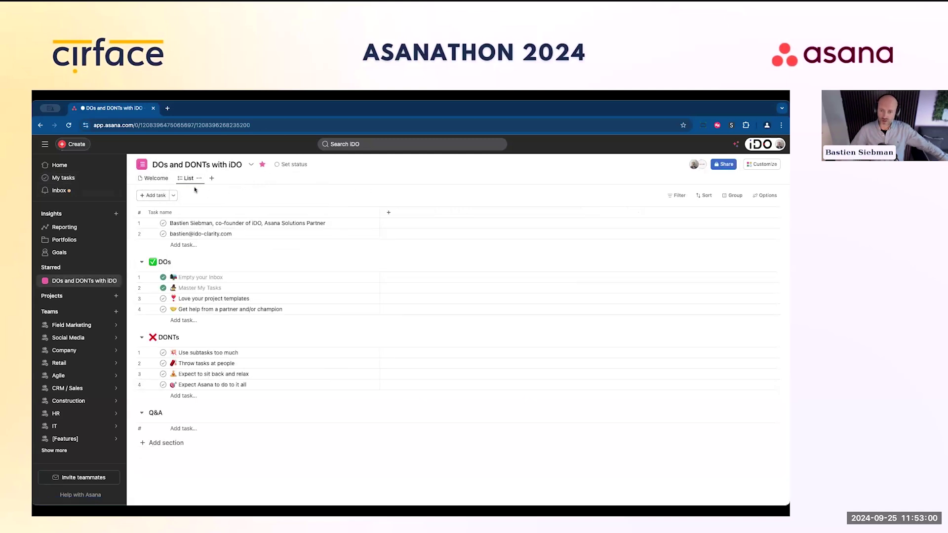
{"action": "left_click", "coordinate": [156, 179]}
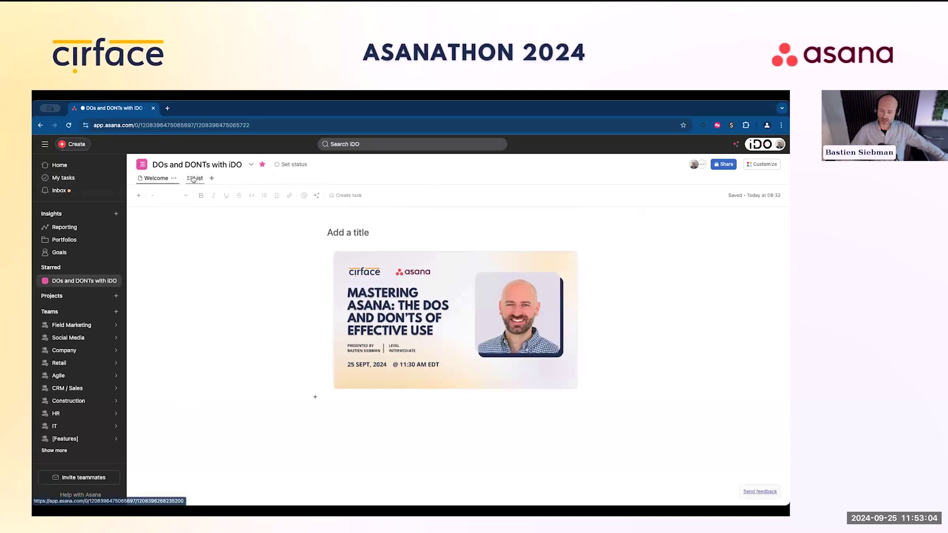
{"action": "left_click", "coordinate": [193, 179]}
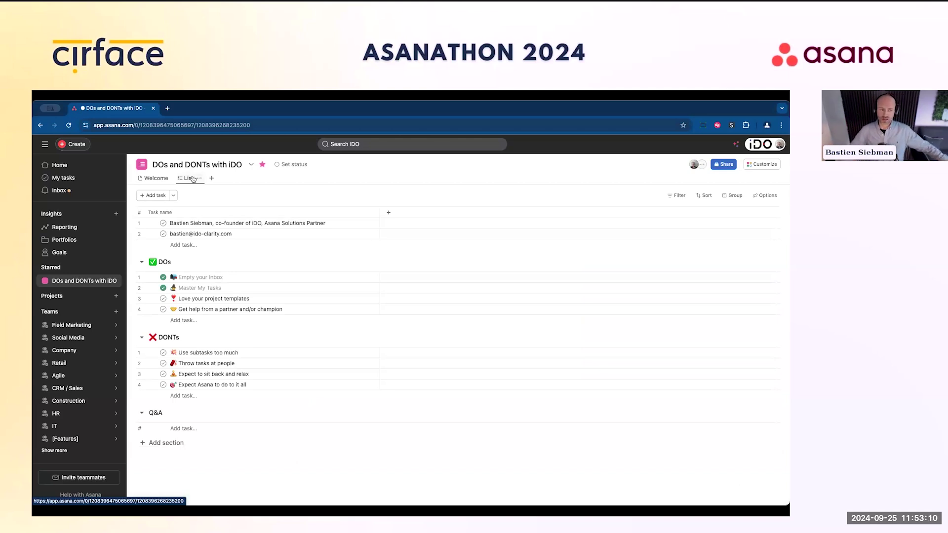
{"action": "left_click", "coordinate": [199, 178]}
{"action": "left_click", "coordinate": [206, 192]}
{"action": "left_click", "coordinate": [188, 177]}
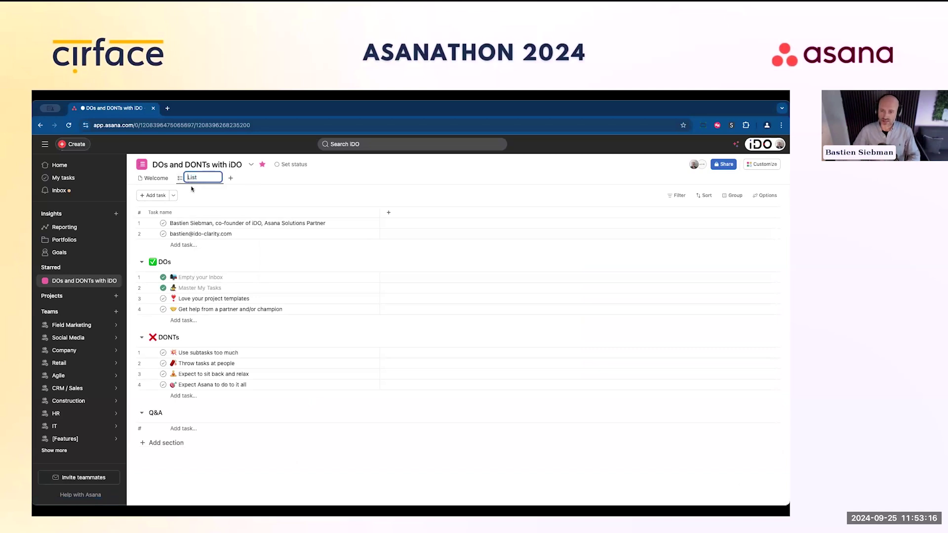
{"action": "type", "text": "🦄"}
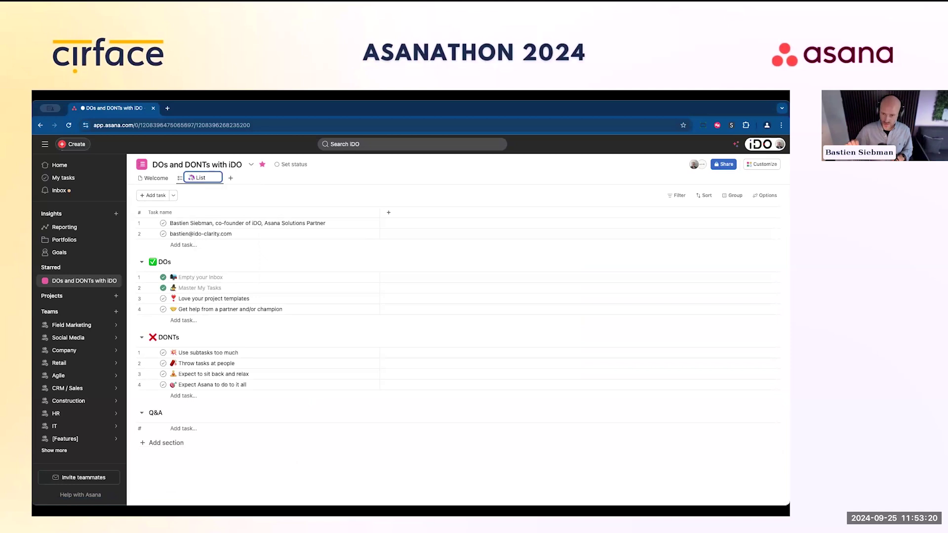
{"action": "key", "text": "Return"}
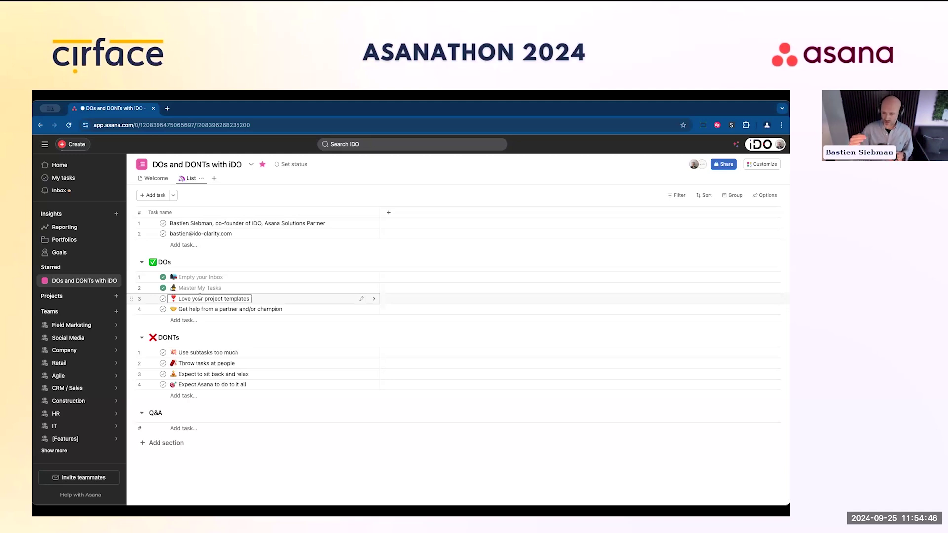
- Open the Field Marketing team's "(Template) Tour Event" project template and examine its tasks, assigned roles, relative due dates and custom fields
{"action": "left_click", "coordinate": [72, 325]}
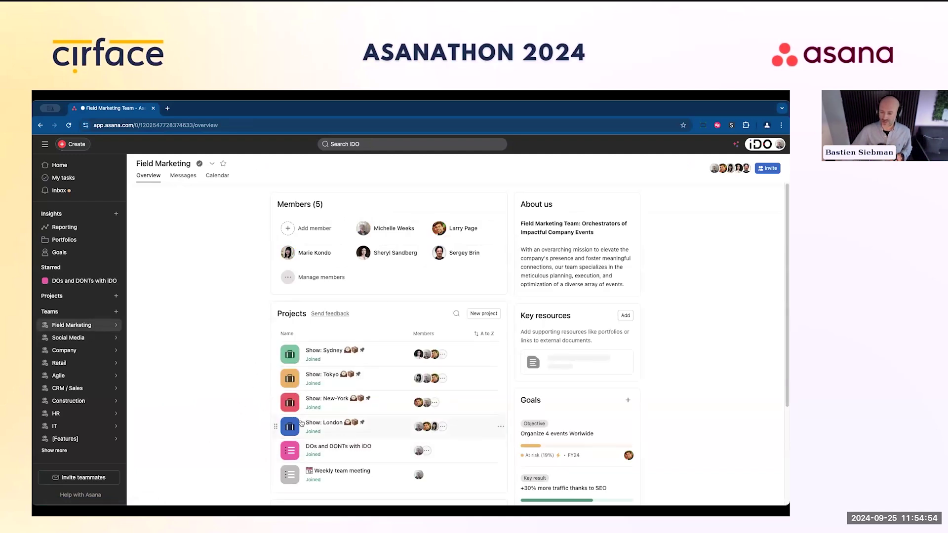
{"action": "scroll", "coordinate": [253, 415], "scroll_direction": "down", "scroll_amount": 3}
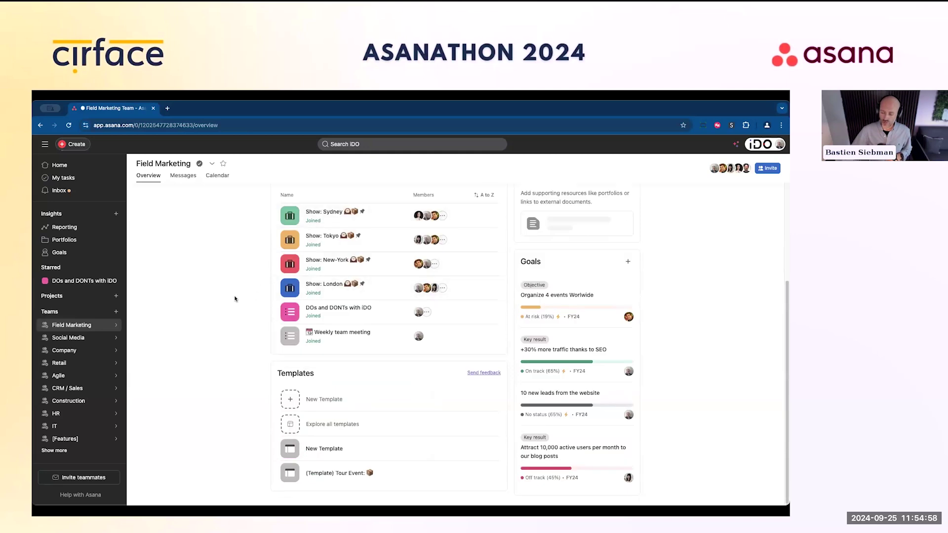
{"action": "left_click", "coordinate": [320, 478]}
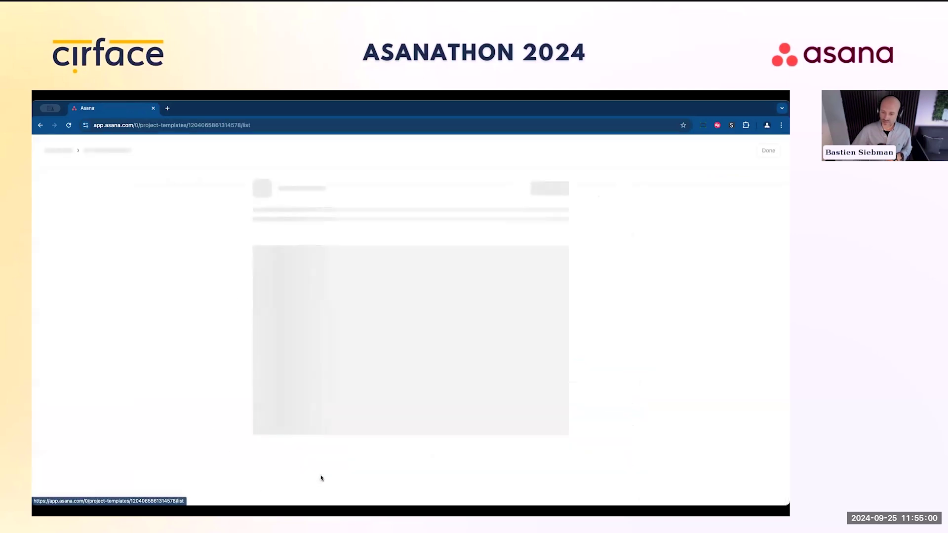
{"action": "left_click", "coordinate": [494, 190]}
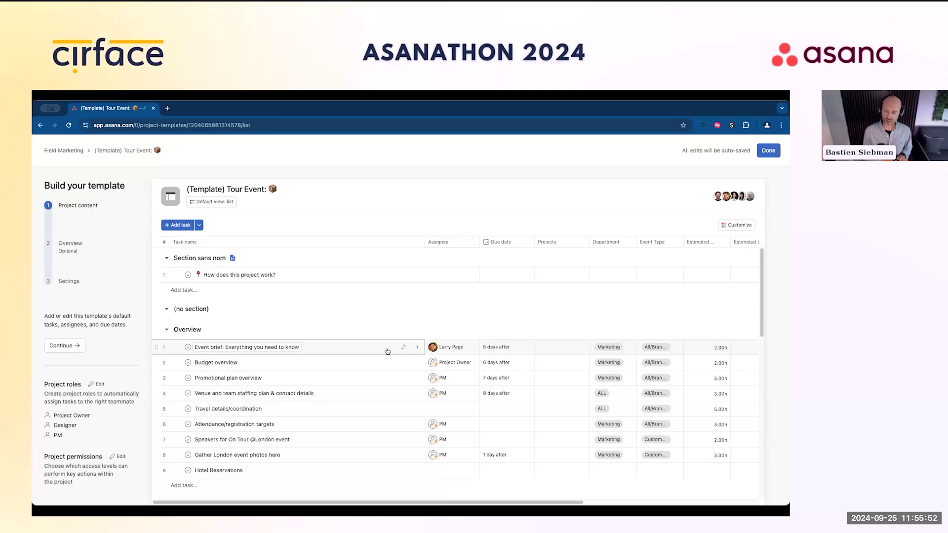
{"action": "scroll", "coordinate": [395, 353], "scroll_direction": "down", "scroll_amount": 2}
{"action": "scroll", "coordinate": [429, 344], "scroll_direction": "up", "scroll_amount": 1}
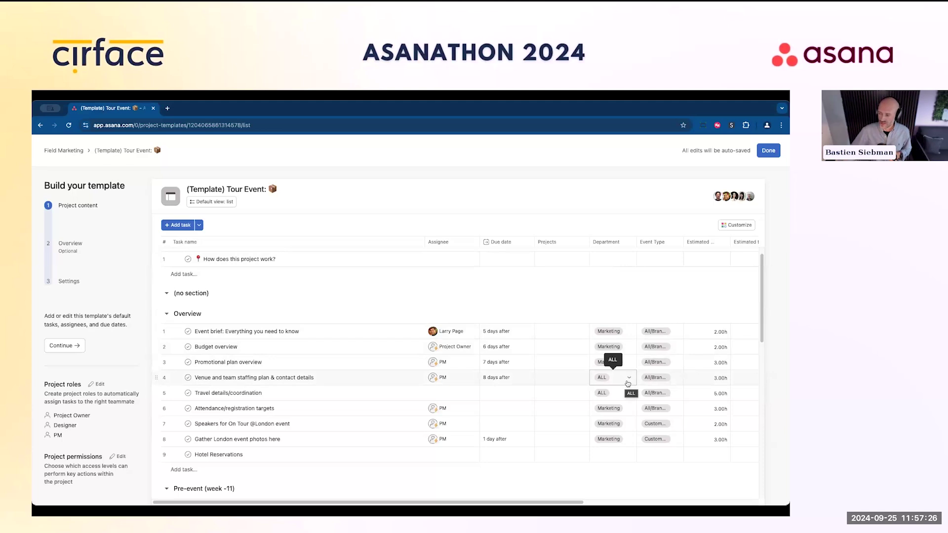
{"action": "scroll", "coordinate": [625, 385], "scroll_direction": "right", "scroll_amount": 3}
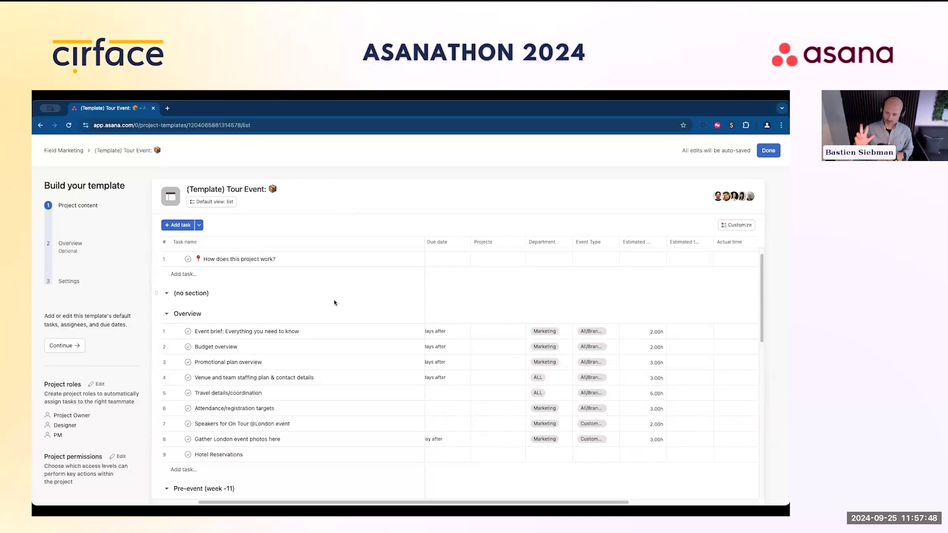
- Review the Tour Event template's project members and its settings for access and adding projects to portfolios, and close the template
{"action": "left_click", "coordinate": [727, 199]}
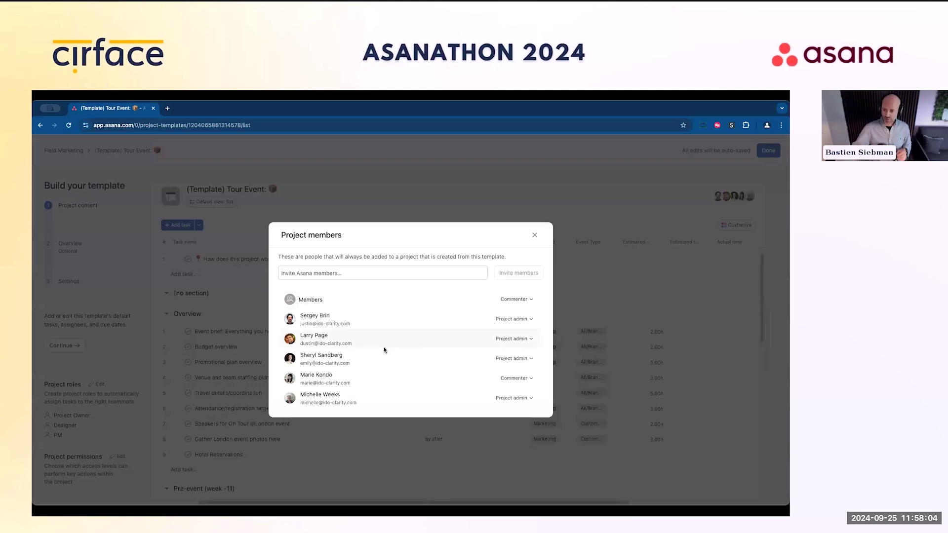
{"action": "left_click", "coordinate": [535, 236]}
{"action": "left_click", "coordinate": [69, 282]}
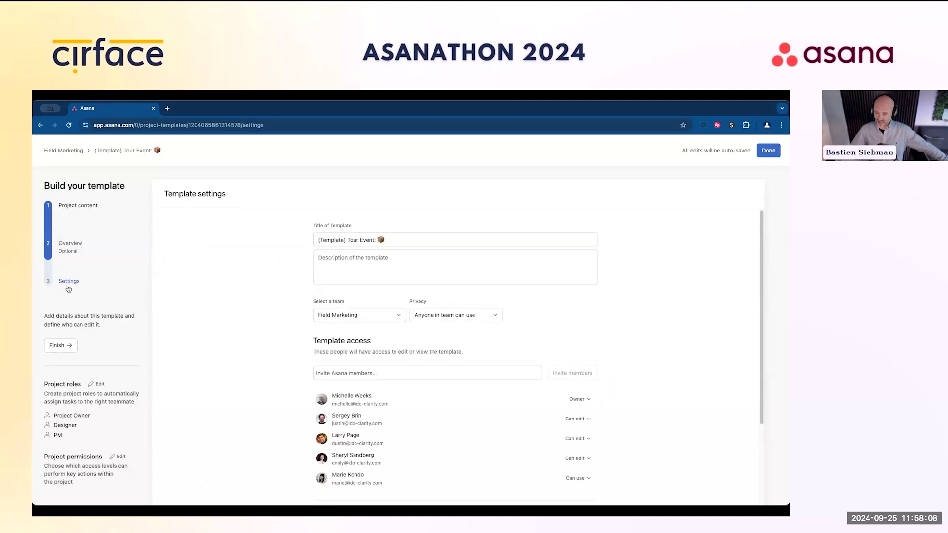
{"action": "scroll", "coordinate": [275, 403], "scroll_direction": "down", "scroll_amount": 1}
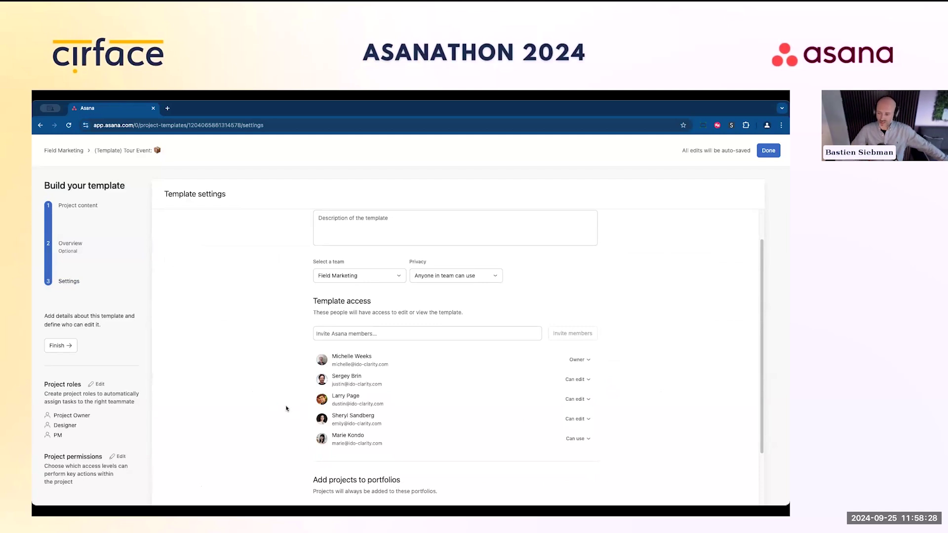
{"action": "scroll", "coordinate": [287, 408], "scroll_direction": "down", "scroll_amount": 3}
{"action": "left_click_drag", "start_coordinate": [321, 411], "coordinate": [373, 410]}
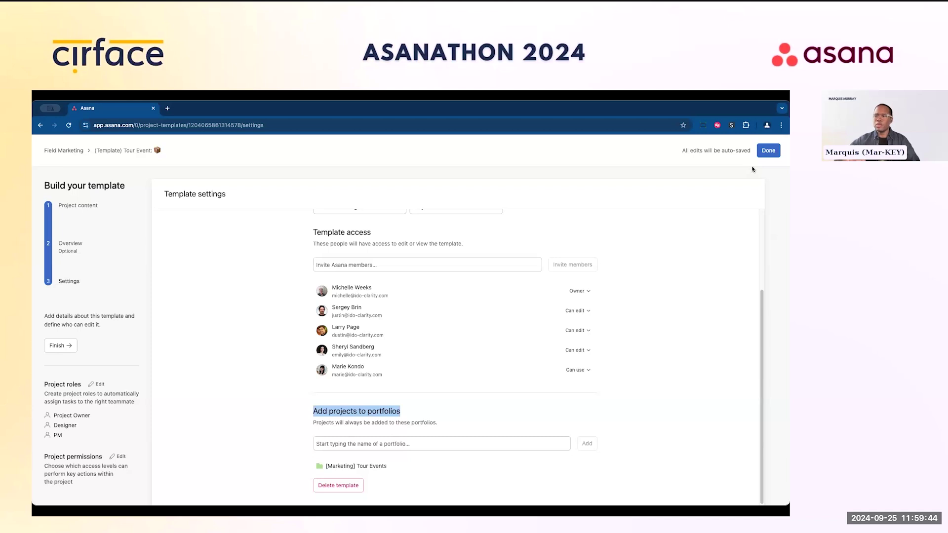
{"action": "left_click", "coordinate": [768, 152]}
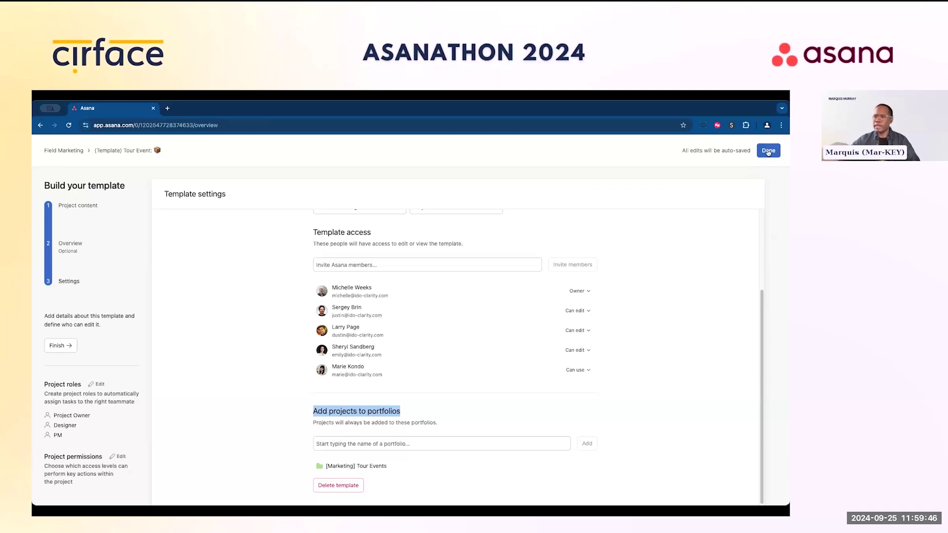
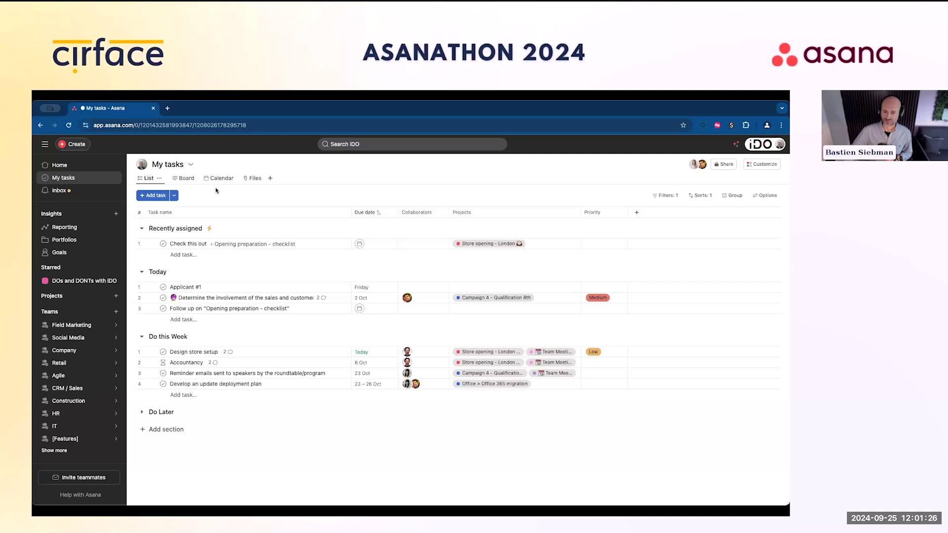
- Mark "Love your project templates" and "Get help from a partner and/or champion" complete in the DOs and DONTs with iDO project
{"action": "left_click", "coordinate": [84, 281]}
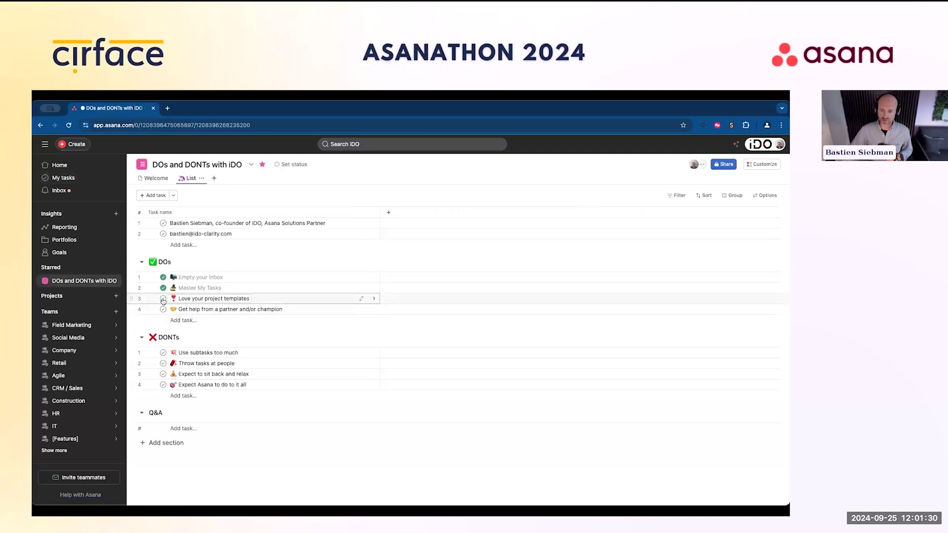
{"action": "left_click", "coordinate": [162, 298]}
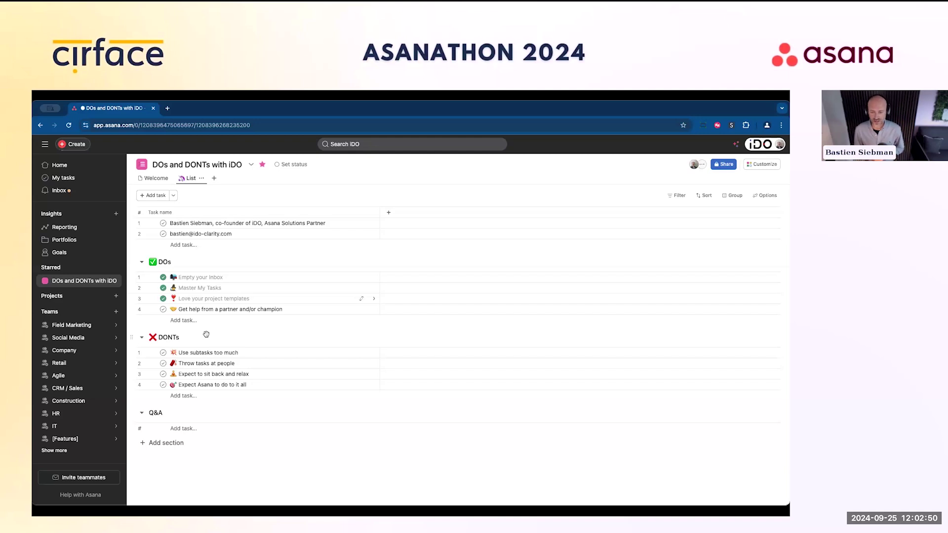
{"action": "left_click", "coordinate": [163, 309]}
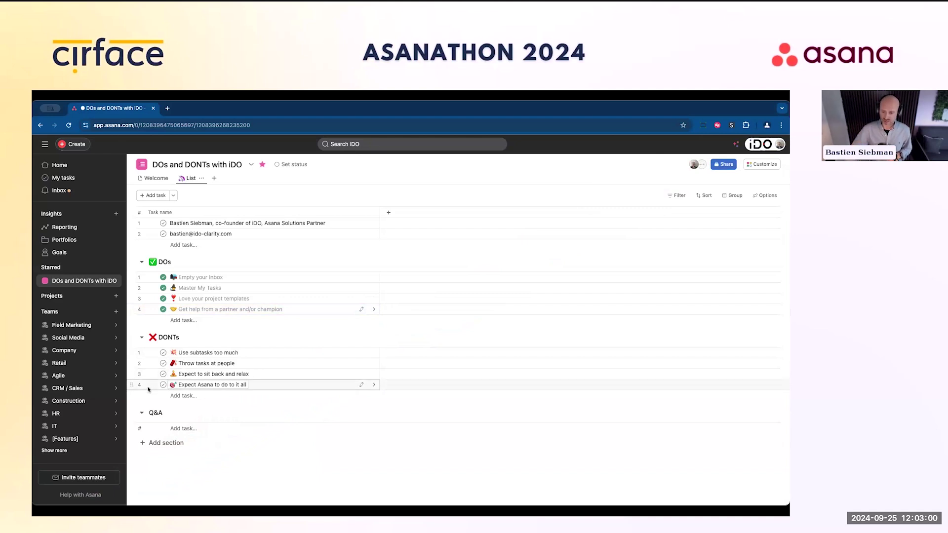
- Order the DONTs as "Expect Asana to do to it all", "Expect to sit back and relax", "Throw tasks at people", and complete the first two
{"action": "left_click_drag", "start_coordinate": [131, 385], "coordinate": [144, 353]}
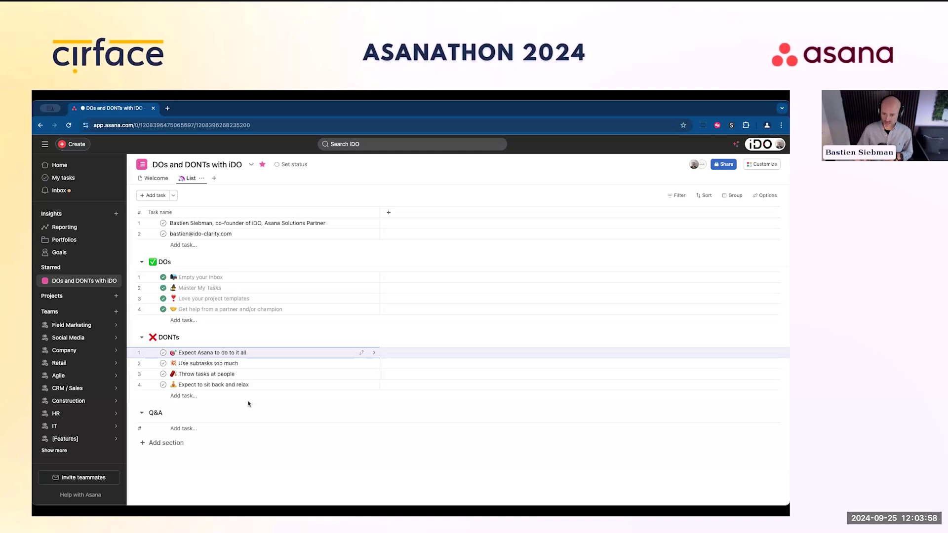
{"action": "left_click", "coordinate": [163, 353]}
{"action": "left_click_drag", "start_coordinate": [137, 386], "coordinate": [190, 367]}
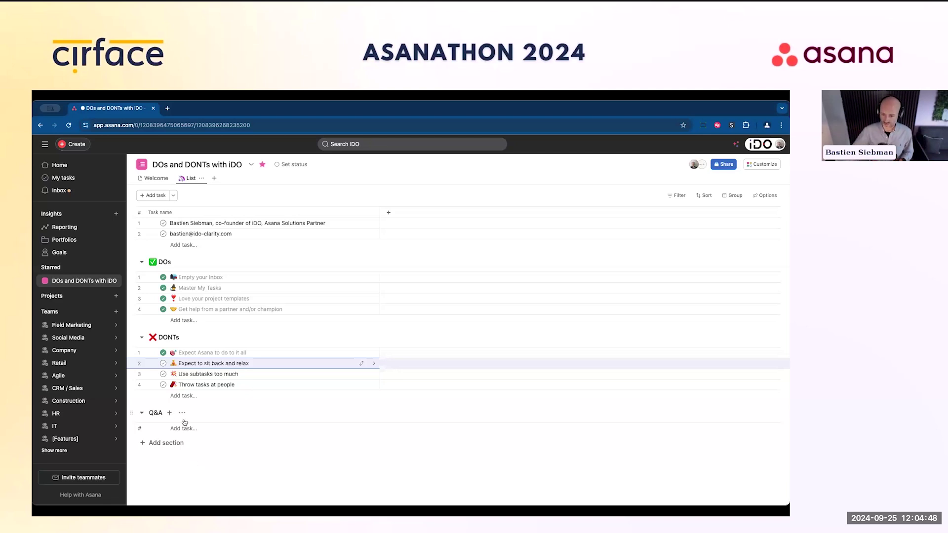
{"action": "left_click", "coordinate": [163, 364]}
{"action": "left_click_drag", "start_coordinate": [169, 373], "coordinate": [192, 383]}
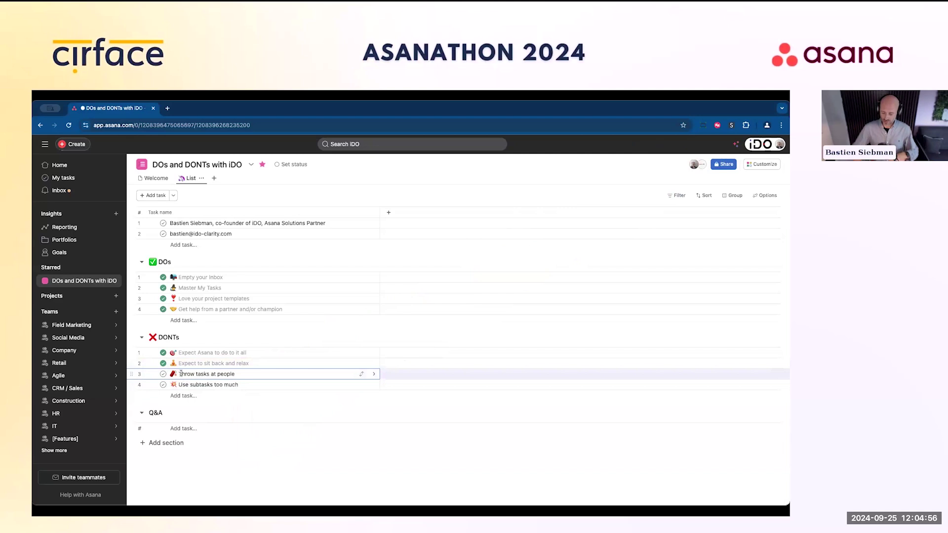
- Add a "Powerpoint update" task below "Throw tasks at people" in DONTs and assign it to yourself
{"action": "key", "text": "Return"}
{"action": "type", "text": "Powerpoint update"}
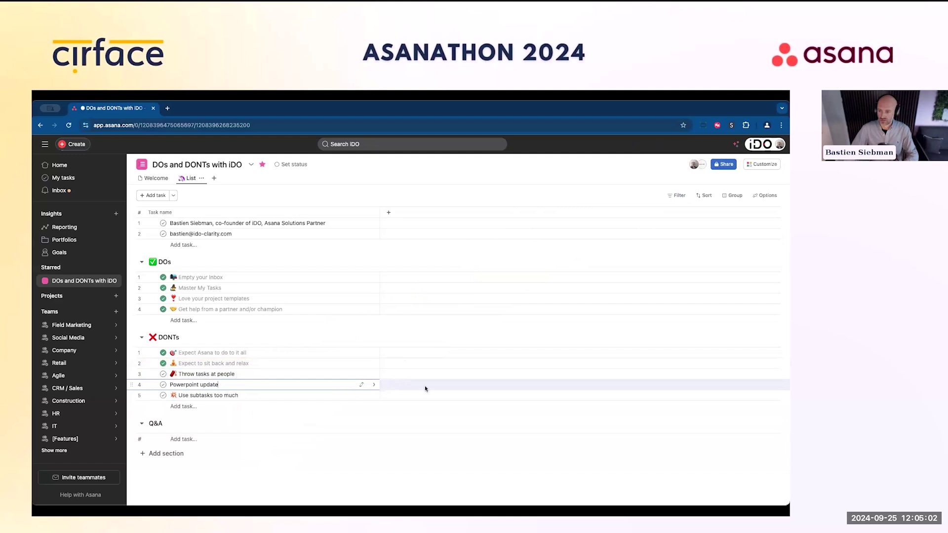
{"action": "left_click", "coordinate": [336, 389]}
{"action": "left_click", "coordinate": [594, 228]}
{"action": "left_click", "coordinate": [612, 243]}
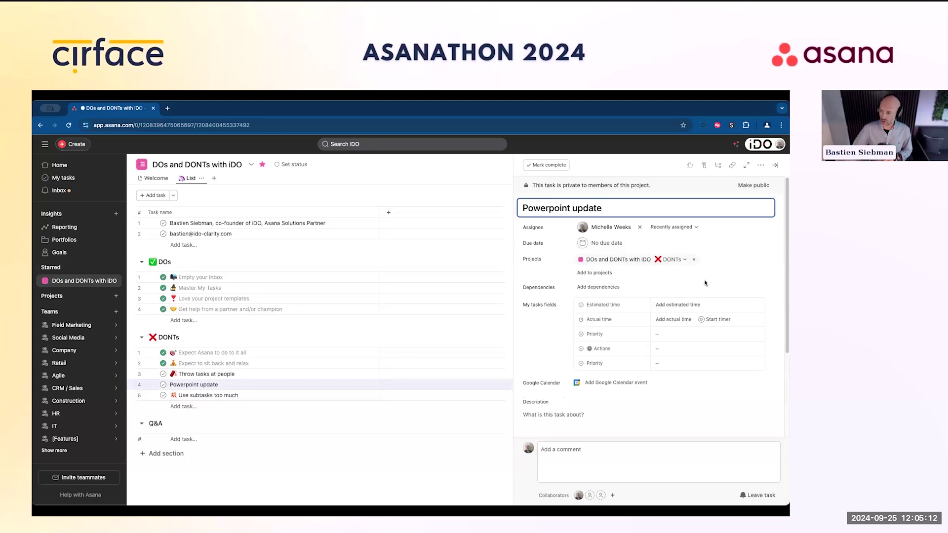
- Rename the "Powerpoint update" task as "Update Powerpoint after monday meeting discussion"
{"action": "left_click", "coordinate": [560, 427]}
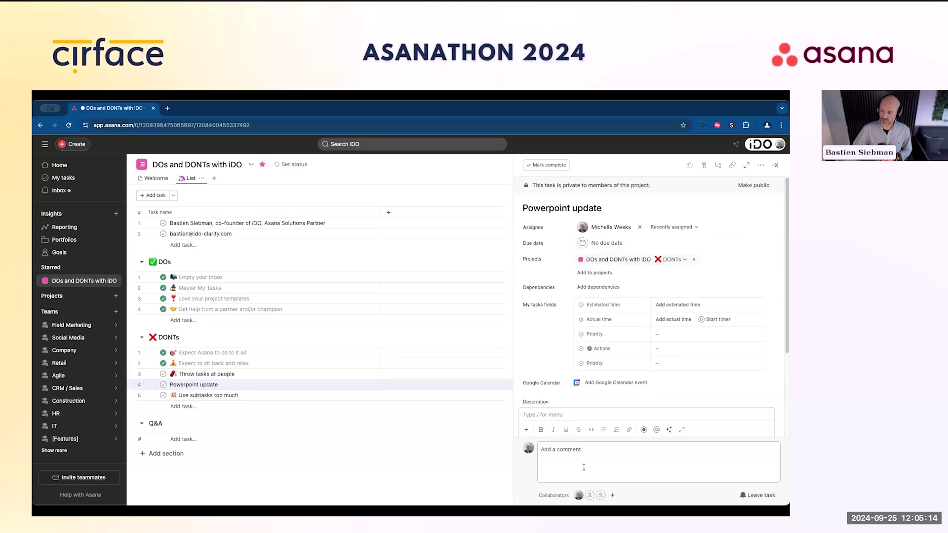
{"action": "left_click", "coordinate": [524, 202]}
{"action": "type", "text": "Update"}
{"action": "double_click", "coordinate": [606, 208]}
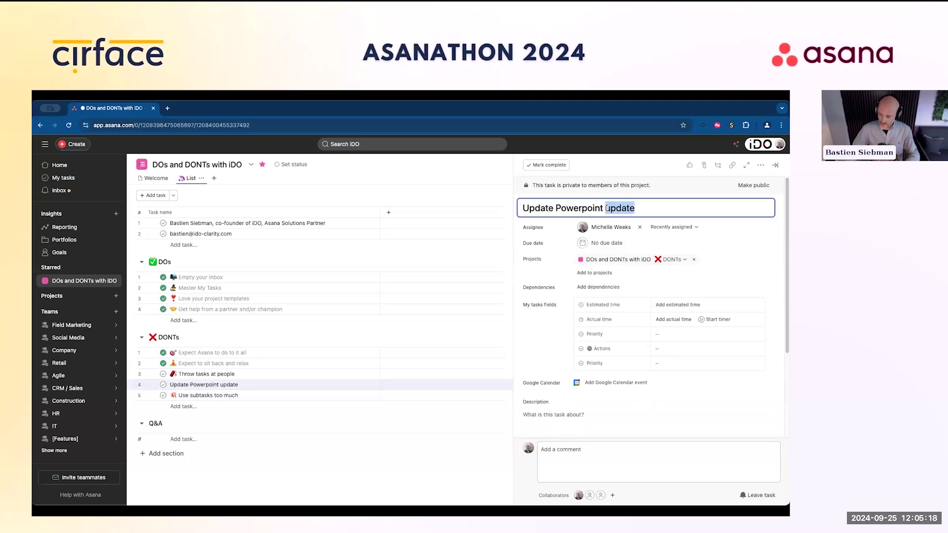
{"action": "type", "text": "afte"}
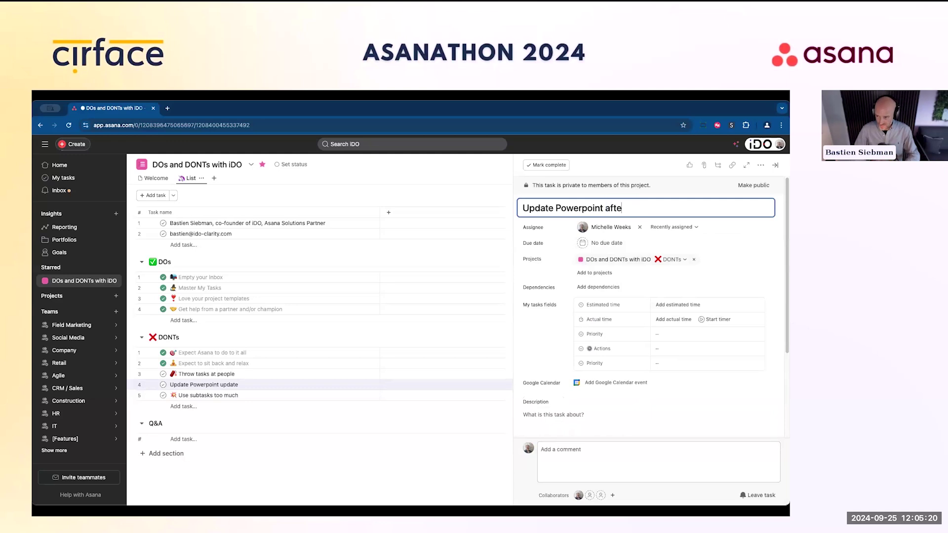
{"action": "type", "text": "r monday meeting"}
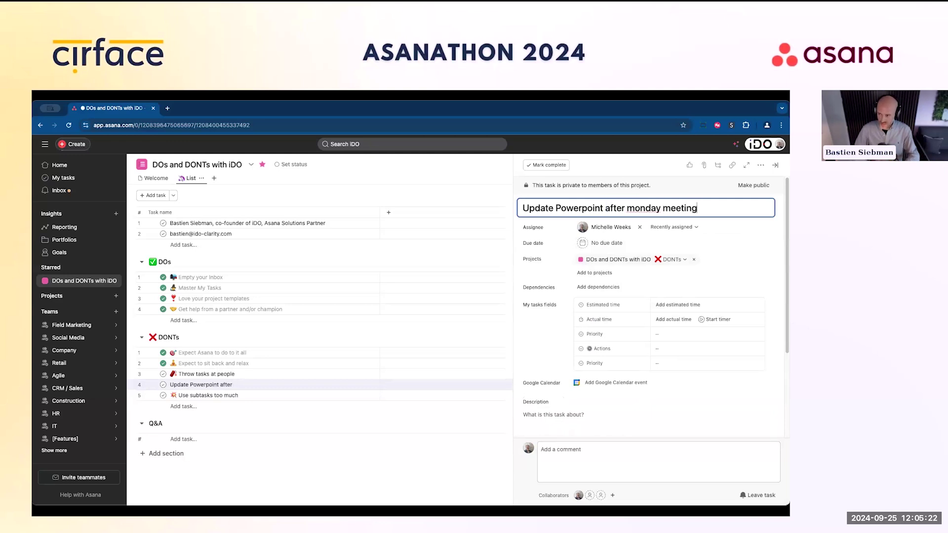
{"action": "type", "text": " discussion"}
- Enter "Deliverable : updated version uploaded in Sharepoint" as the Powerpoint task's description
{"action": "left_click", "coordinate": [551, 414]}
{"action": "type", "text": "Deliverable :"}
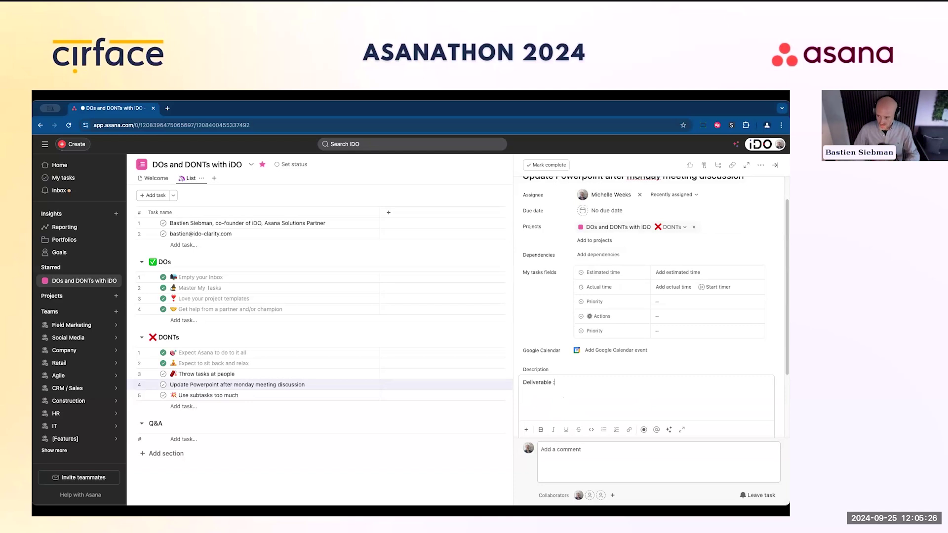
{"action": "type", "text": " updated version"}
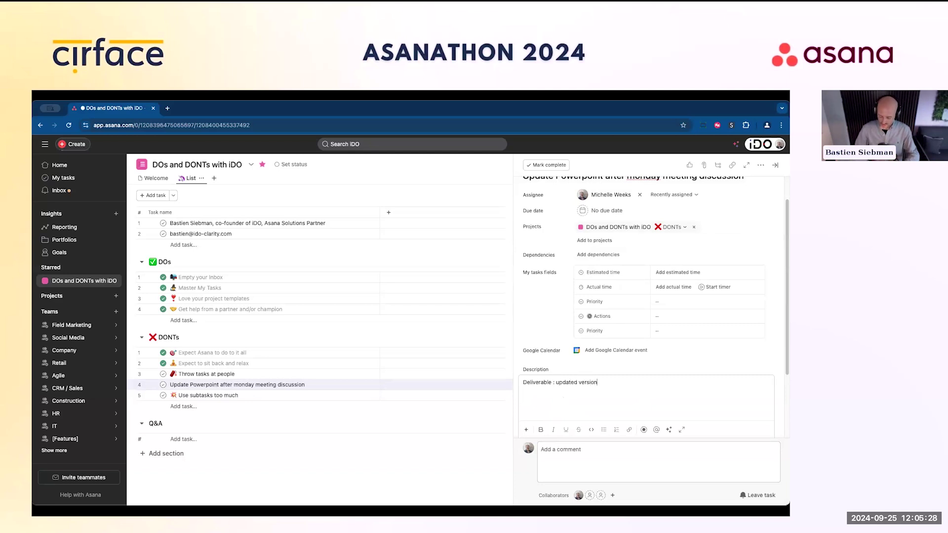
{"action": "type", "text": " uploaded in Sharepoint"}
- Post the comment "thanks a lot let me know if you need help!" on the Powerpoint task
{"action": "left_click", "coordinate": [560, 450]}
{"action": "type", "text": "thanks a lot let me"}
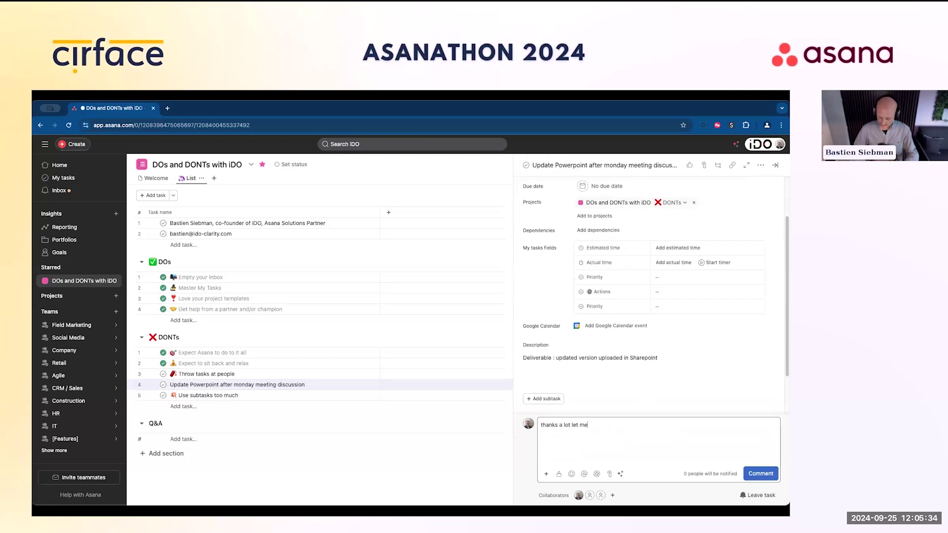
{"action": "type", "text": " know if you need help!"}
{"action": "key", "text": "ctrl+Return"}
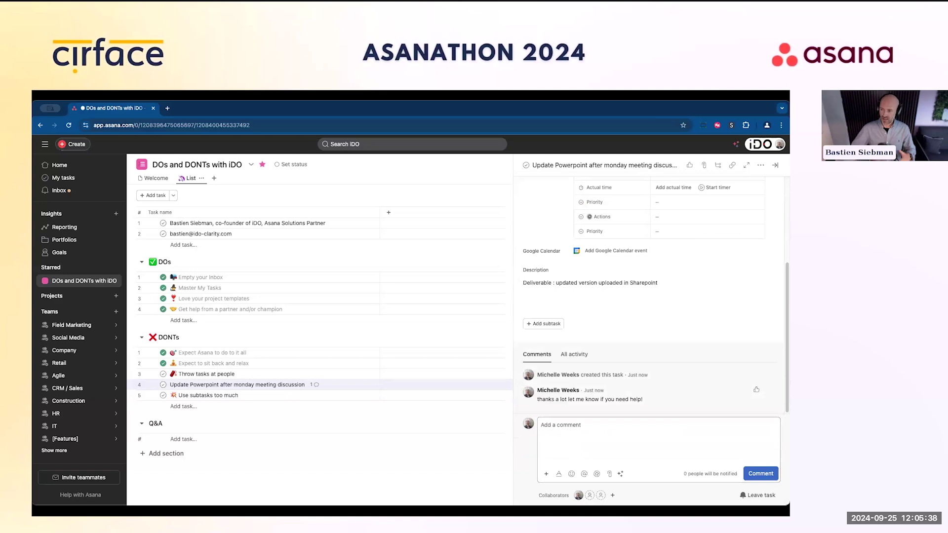
- Set the Powerpoint task's due date to Friday and look over its title, description and comment
{"action": "scroll", "coordinate": [667, 371], "scroll_direction": "up", "scroll_amount": 3}
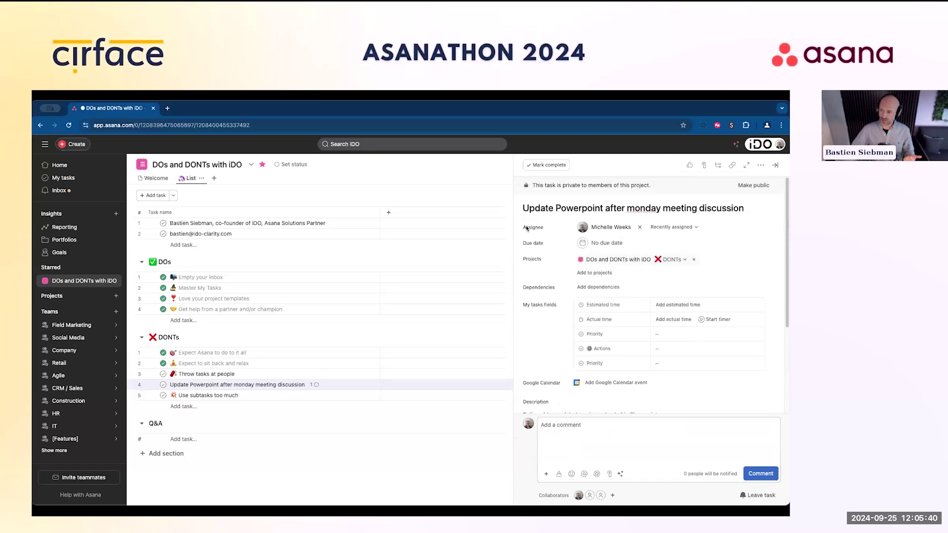
{"action": "double_click", "coordinate": [532, 208]}
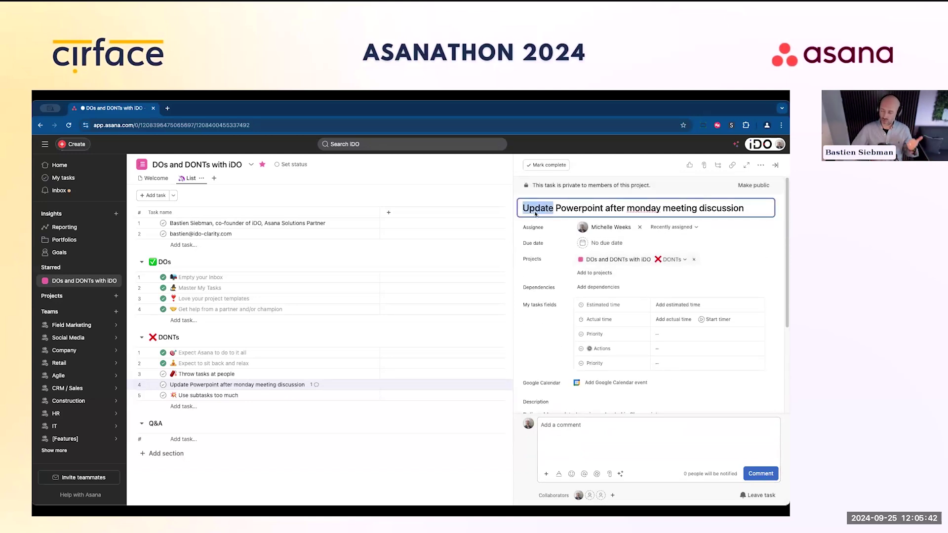
{"action": "left_click", "coordinate": [590, 244]}
{"action": "left_click", "coordinate": [642, 352]}
{"action": "scroll", "coordinate": [600, 383], "scroll_direction": "down", "scroll_amount": 2}
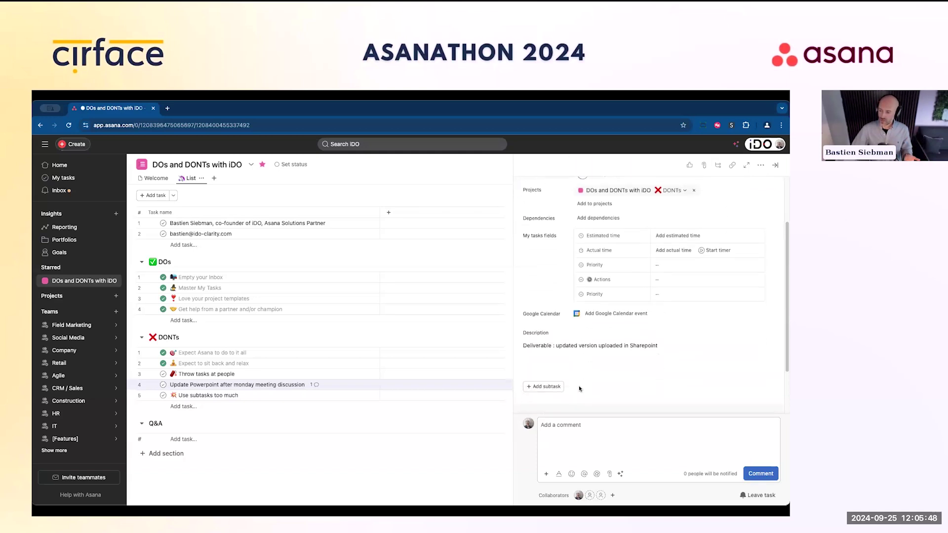
{"action": "scroll", "coordinate": [548, 352], "scroll_direction": "down", "scroll_amount": 2}
{"action": "left_click_drag", "start_coordinate": [537, 399], "coordinate": [622, 401]}
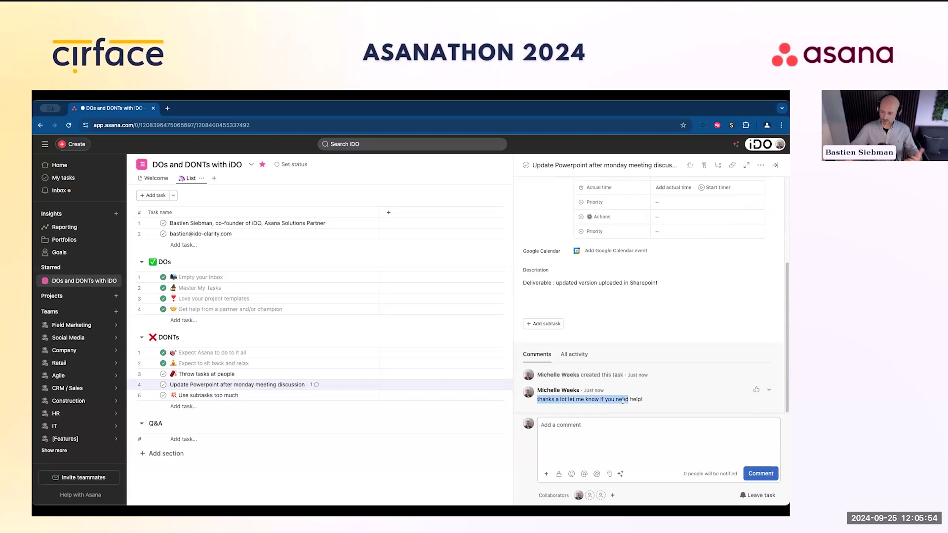
{"action": "scroll", "coordinate": [617, 373], "scroll_direction": "up", "scroll_amount": 1}
{"action": "scroll", "coordinate": [617, 369], "scroll_direction": "down", "scroll_amount": 1}
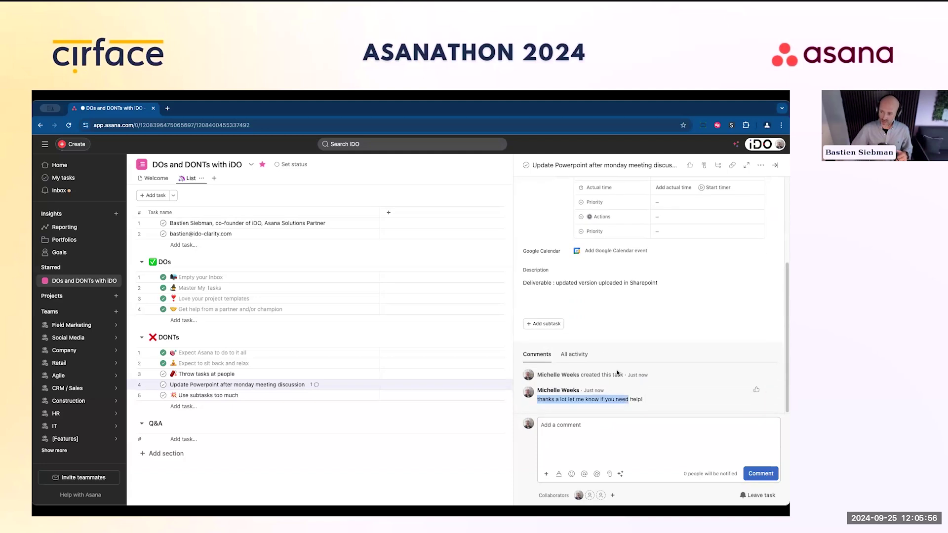
{"action": "scroll", "coordinate": [581, 233], "scroll_direction": "up", "scroll_amount": 6}
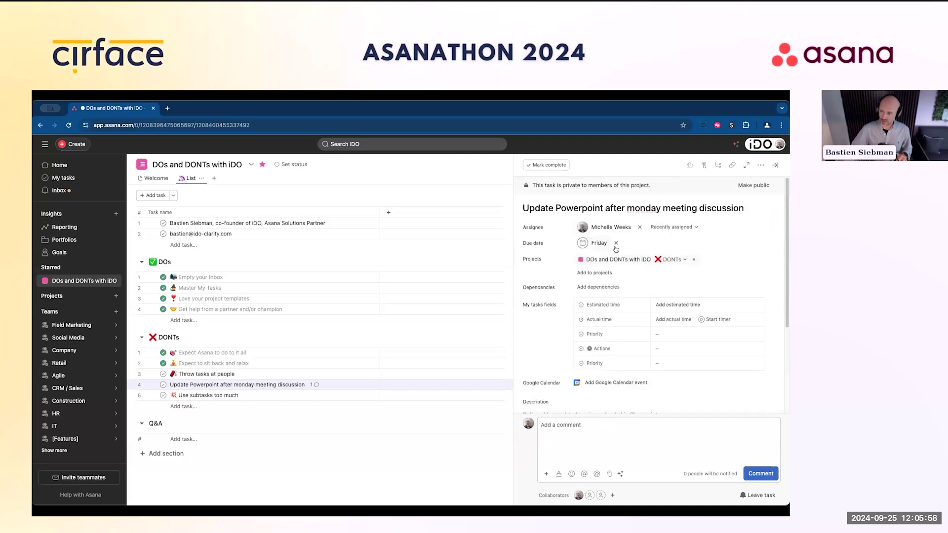
- Post the comment "the due date for Friday is a soft deadline, but it has to go out by next Friday" on the Powerpoint task
{"action": "scroll", "coordinate": [680, 362], "scroll_direction": "down", "scroll_amount": 5}
{"action": "left_click", "coordinate": [642, 434]}
{"action": "type", "text": "the due date for Friday is a"}
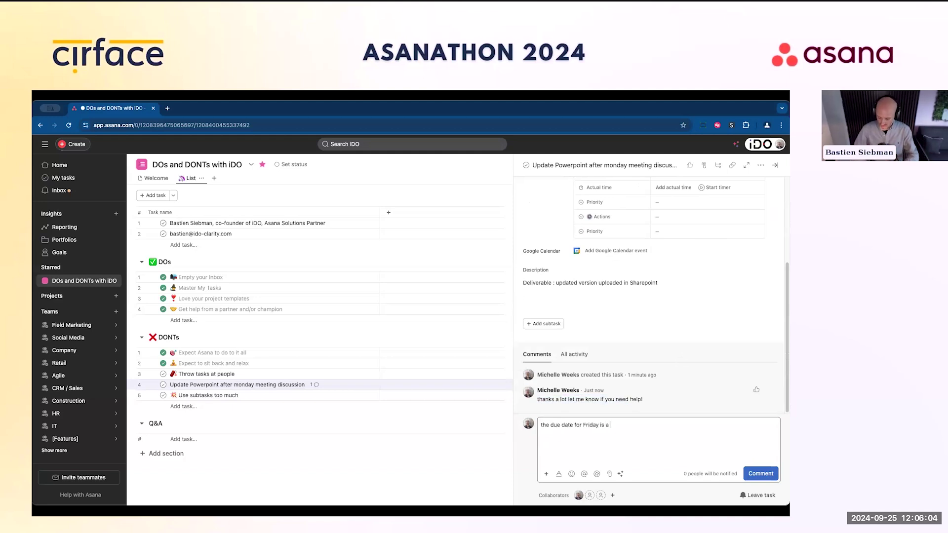
{"action": "type", "text": " soft deadline, but it has to go out by next Friday"}
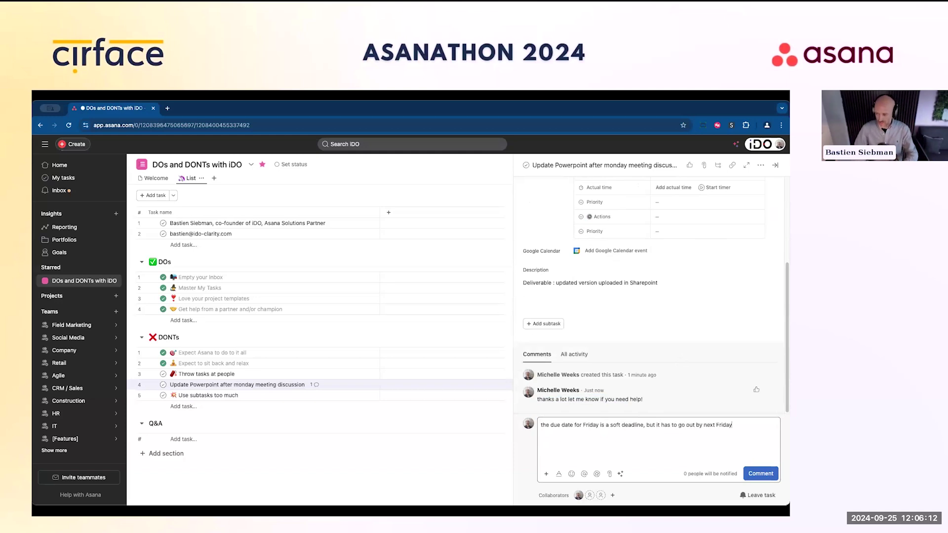
{"action": "key", "text": "ctrl+Return"}
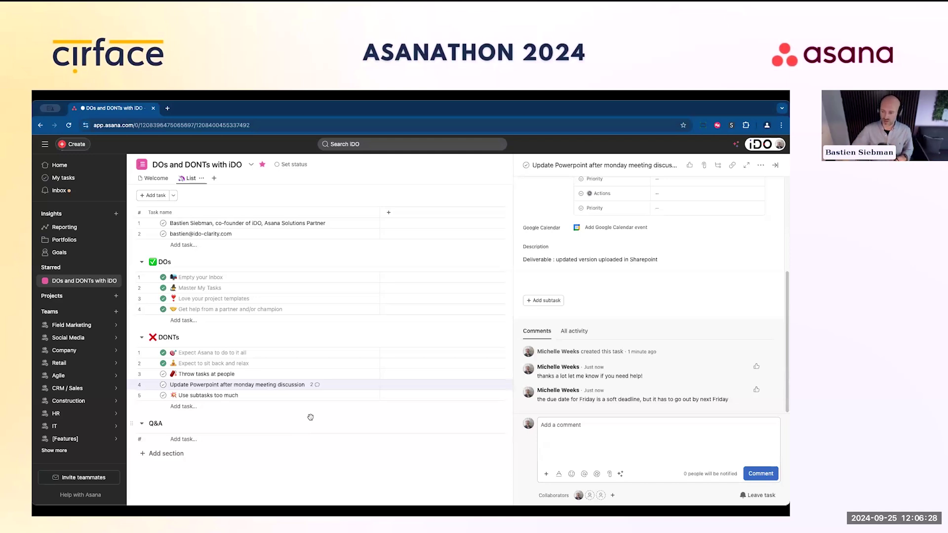
- Delete the "Update Powerpoint after monday meeting discussion" task and mark "Throw tasks at people" complete
{"action": "left_click", "coordinate": [760, 164]}
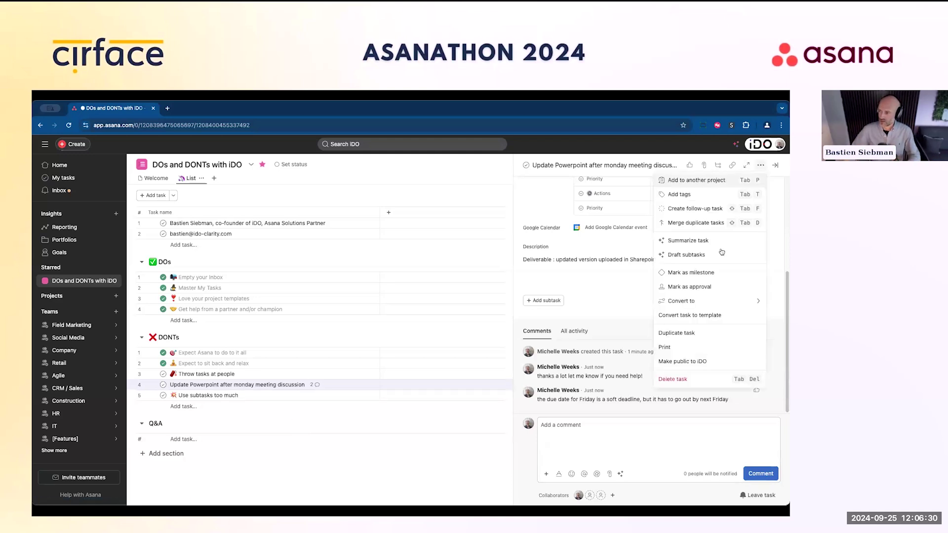
{"action": "left_click", "coordinate": [695, 378]}
{"action": "left_click", "coordinate": [163, 375]}
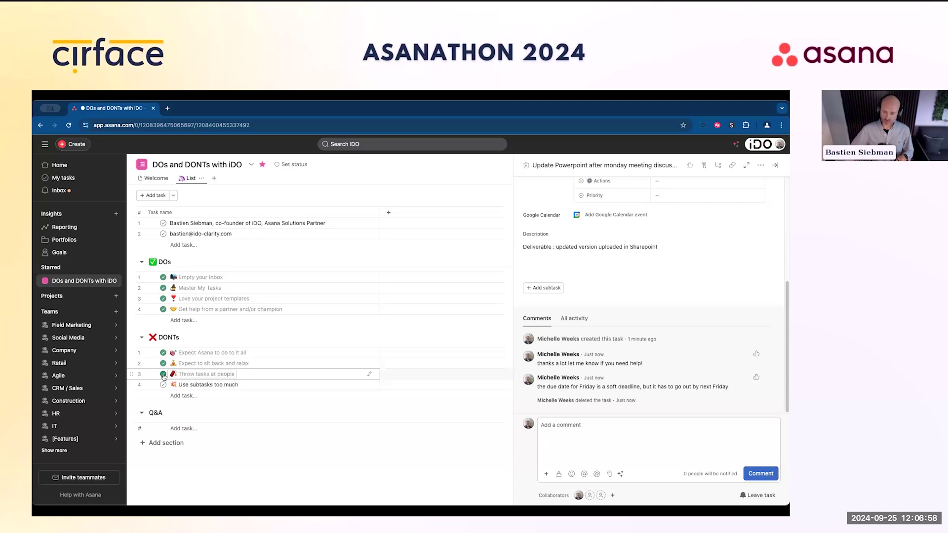
- Open Field Marketing's "Show: Tokyo" project and examine the subtasks of "Decide Sales & CS involvement" and "Reserve a room for the workshop"
{"action": "left_click", "coordinate": [71, 324]}
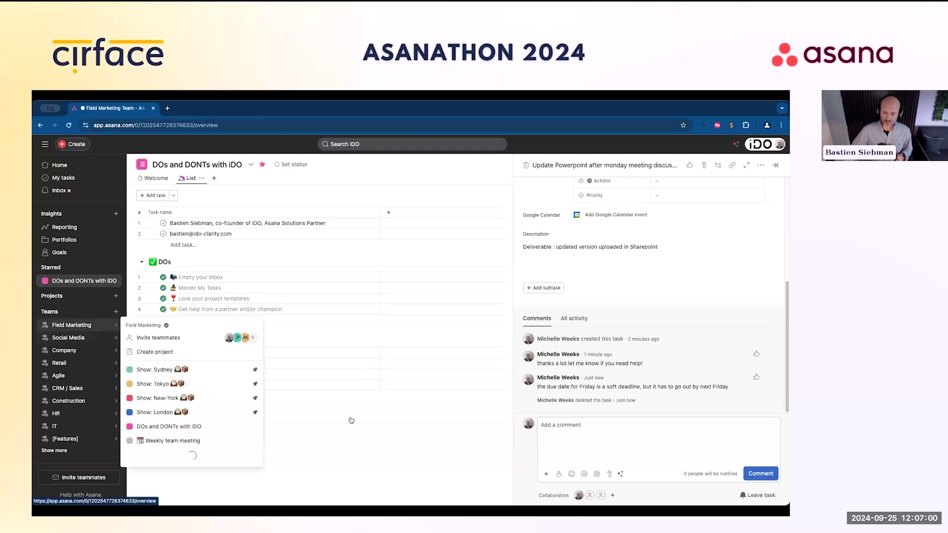
{"action": "left_click", "coordinate": [153, 384]}
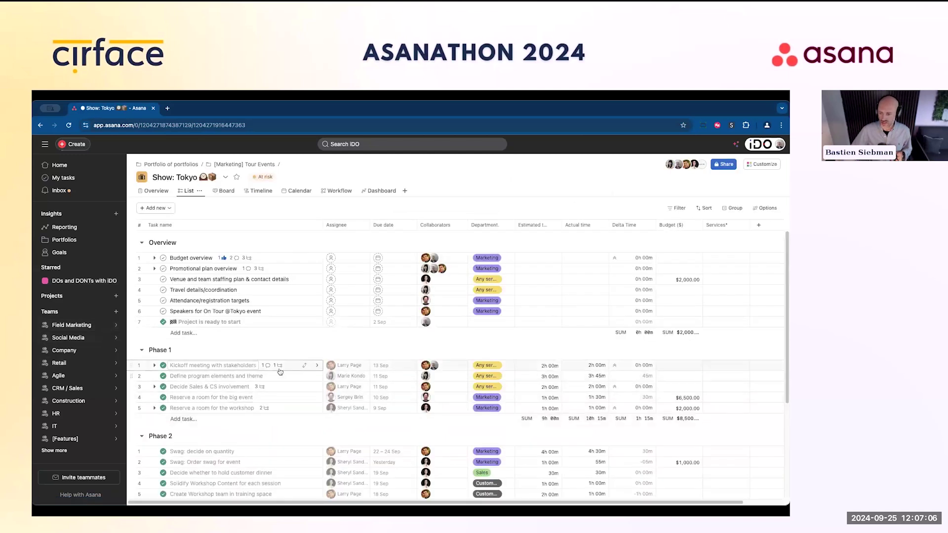
{"action": "left_click", "coordinate": [259, 390]}
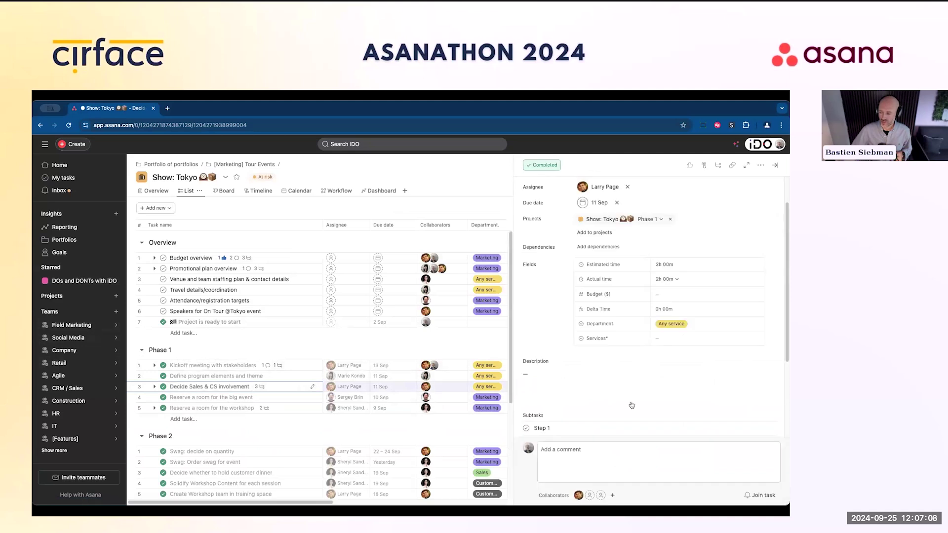
{"action": "left_click", "coordinate": [269, 413]}
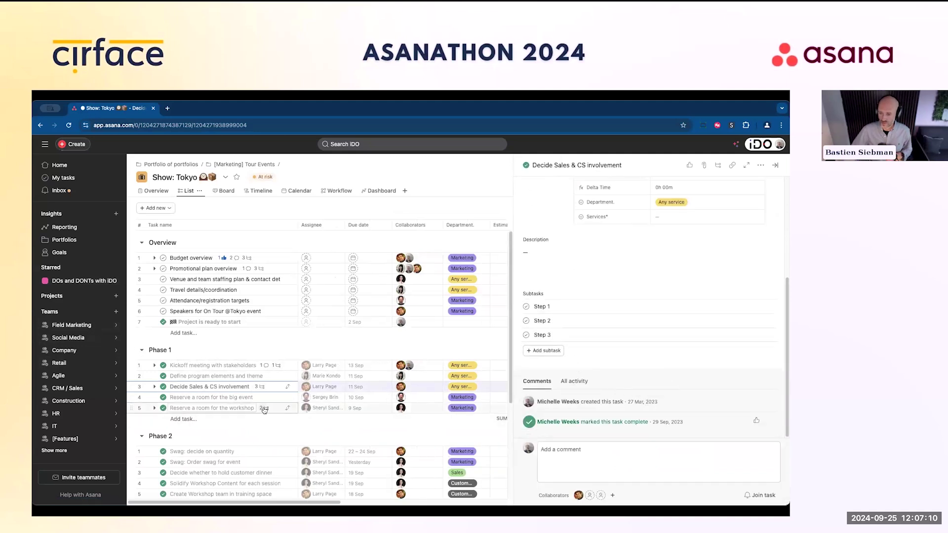
{"action": "scroll", "coordinate": [624, 387], "scroll_direction": "down", "scroll_amount": 5}
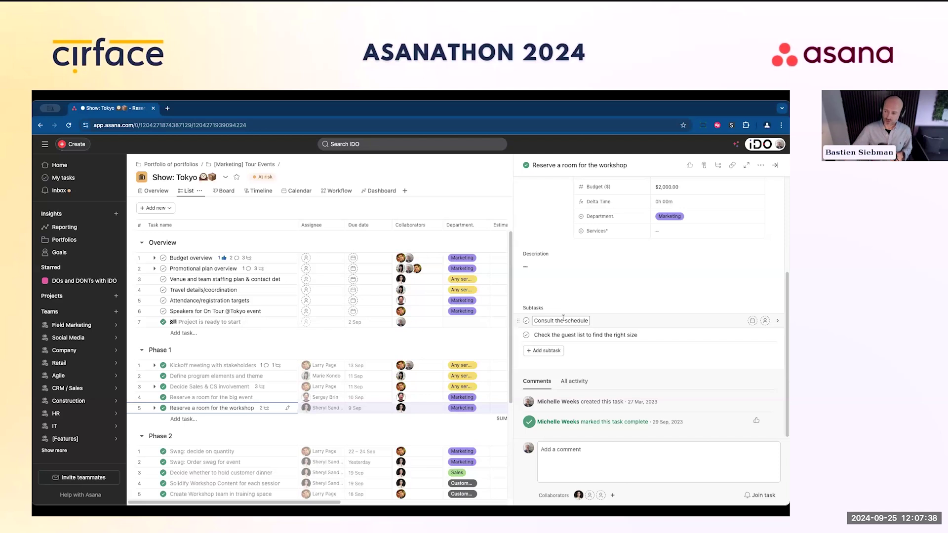
- Give the "Consult the schedule" subtask a due date of 04/09/24 and complete both subtasks of "Reserve a room for the workshop"
{"action": "left_click", "coordinate": [752, 322]}
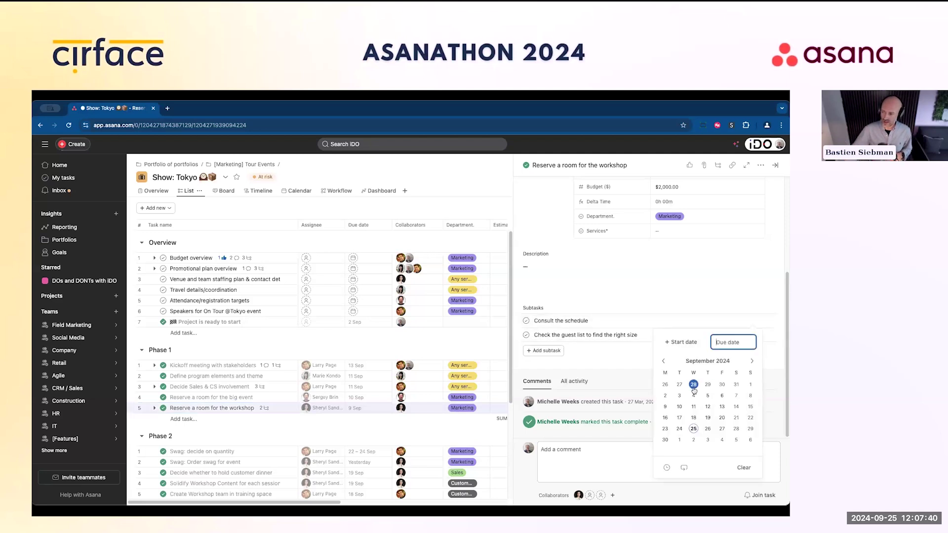
{"action": "left_click", "coordinate": [693, 396]}
{"action": "scroll", "coordinate": [684, 305], "scroll_direction": "up", "scroll_amount": 1}
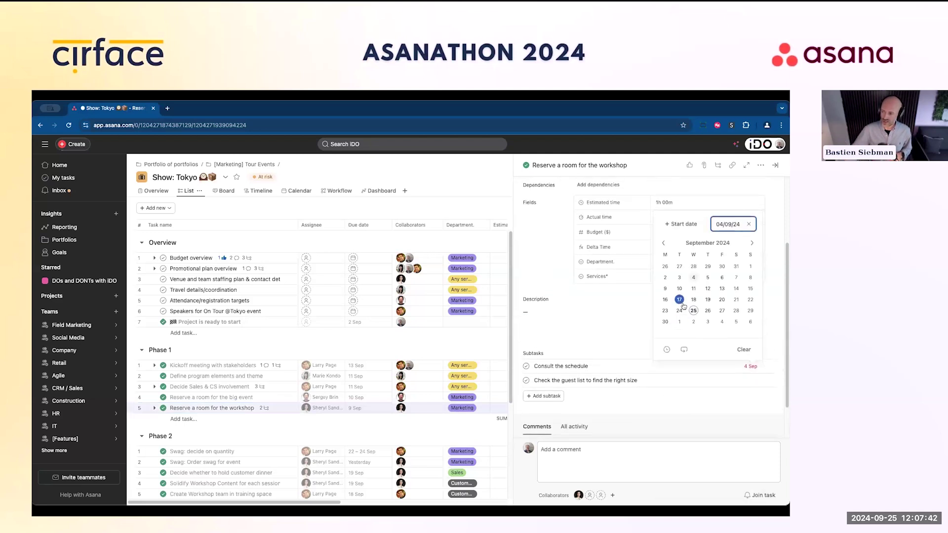
{"action": "left_click", "coordinate": [526, 366]}
{"action": "left_click", "coordinate": [526, 381]}
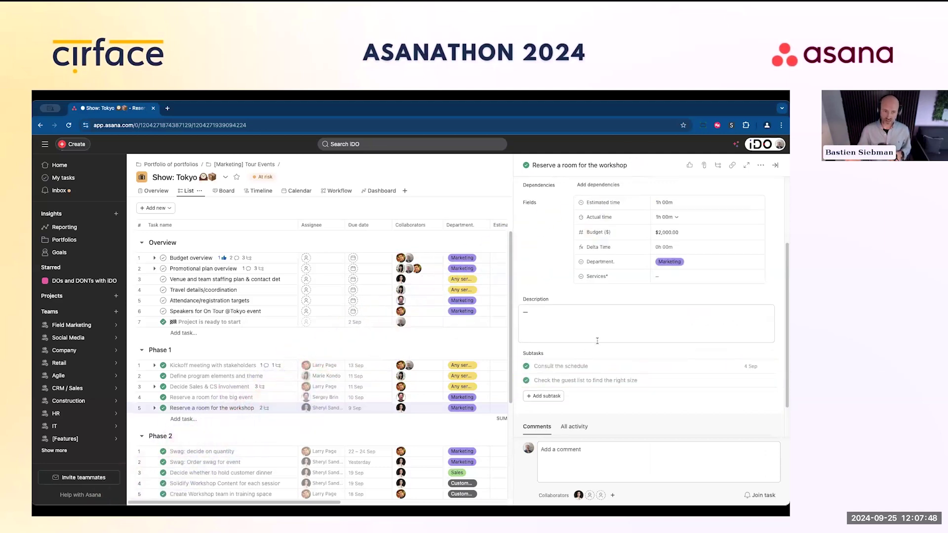
- Add a "Step 3" subtask to "Reserve a room for the workshop" and mark the parent task incomplete
{"action": "left_click", "coordinate": [543, 396]}
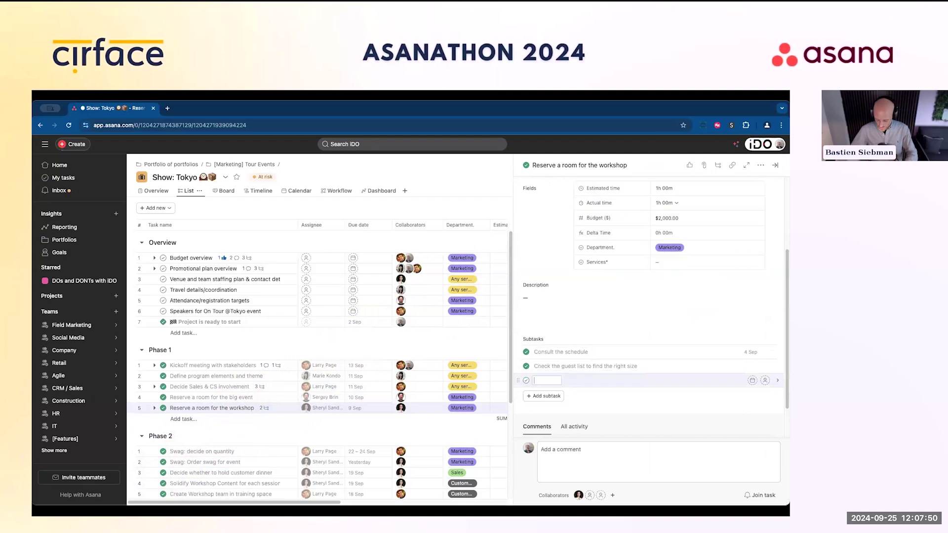
{"action": "type", "text": "Step 3"}
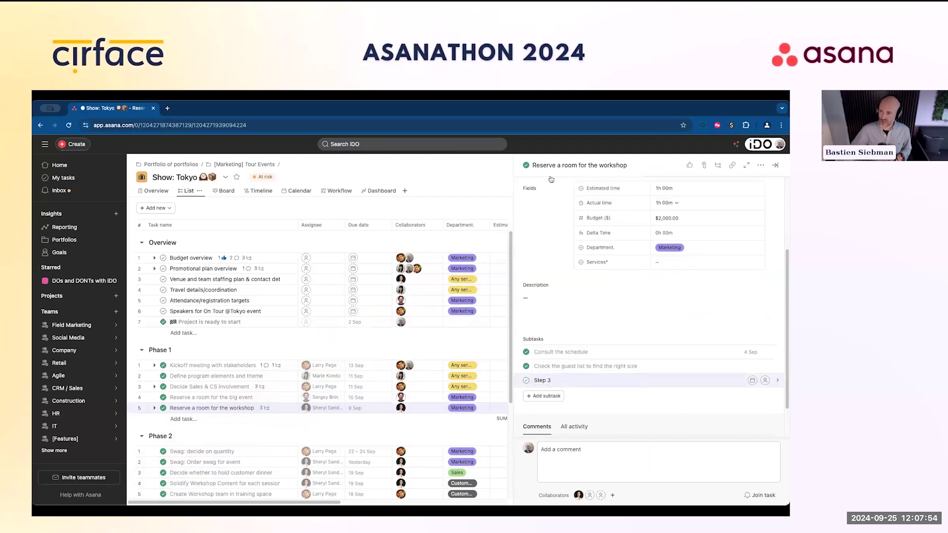
{"action": "left_click", "coordinate": [526, 166]}
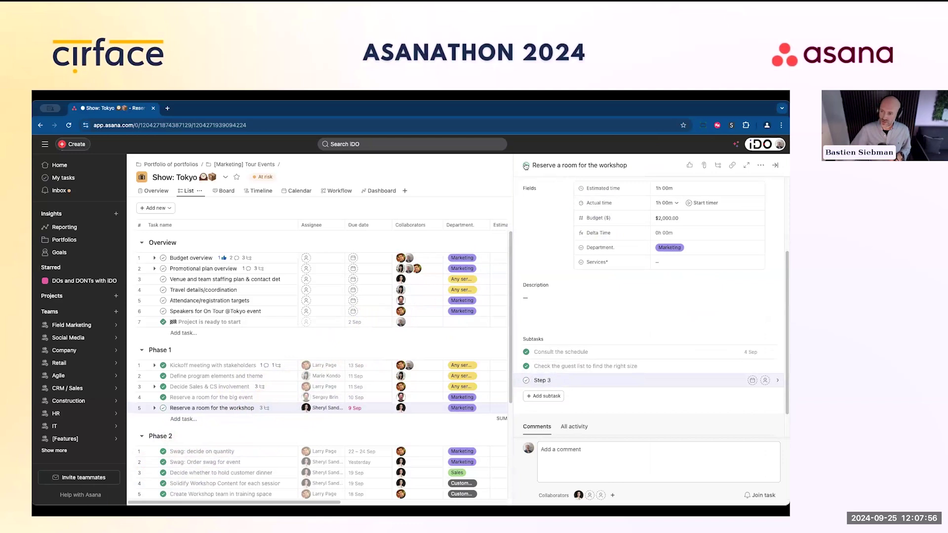
- Mark "Reserve a room for the workshop" complete and look over its subtasks
{"action": "left_click", "coordinate": [526, 165]}
{"action": "scroll", "coordinate": [527, 380], "scroll_direction": "down", "scroll_amount": 1}
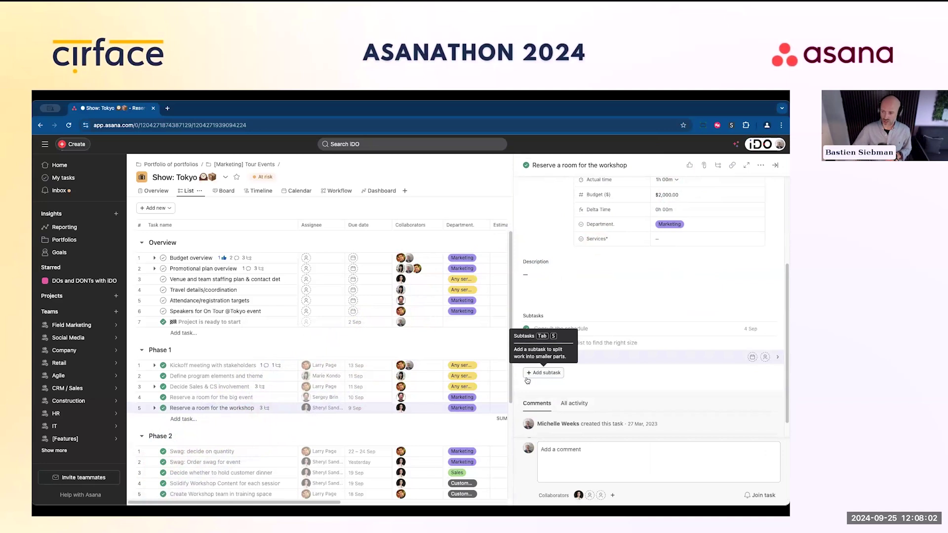
{"action": "scroll", "coordinate": [601, 378], "scroll_direction": "up", "scroll_amount": 1}
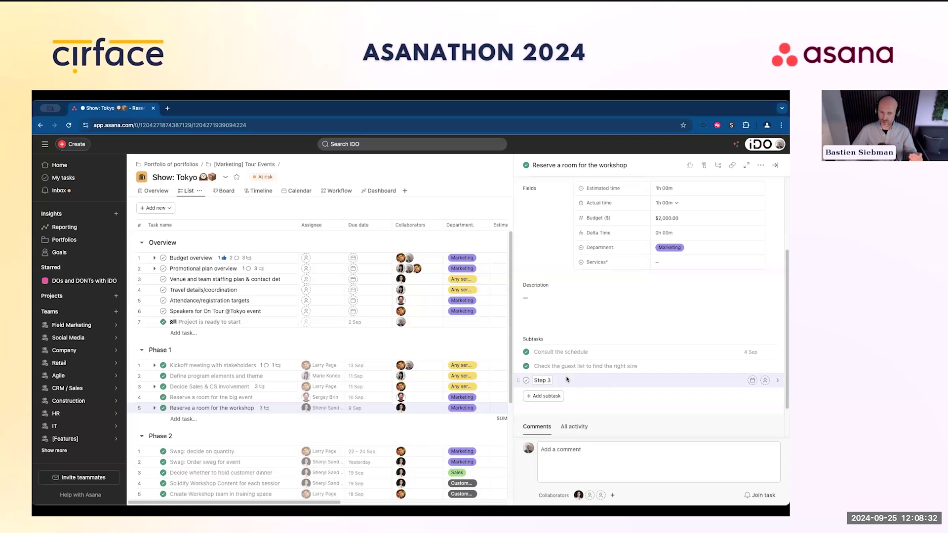
- Rename the Phase 3 task "Social strategy planning" to "Design social strategy planning"
{"action": "scroll", "coordinate": [235, 432], "scroll_direction": "down", "scroll_amount": 4}
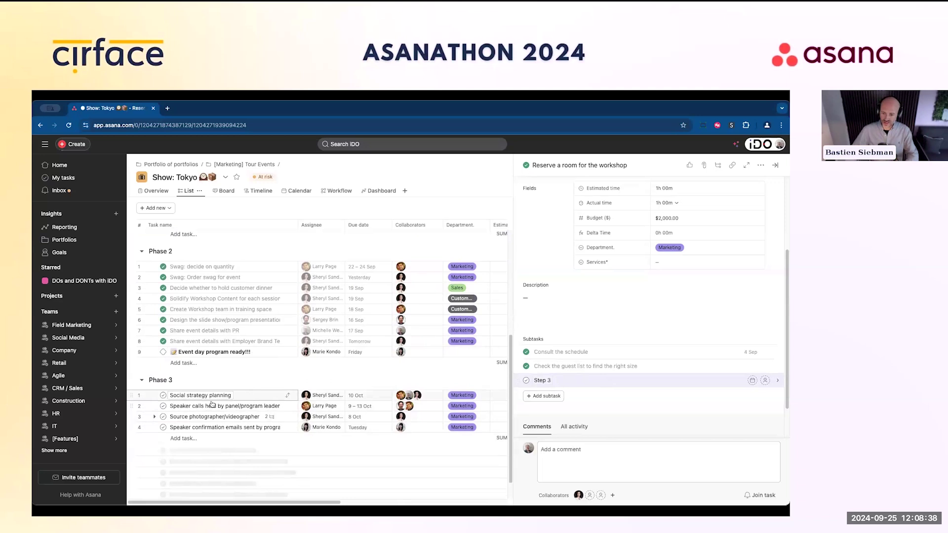
{"action": "left_click", "coordinate": [261, 400]}
{"action": "left_click", "coordinate": [523, 208]}
{"action": "type", "text": "Design"}
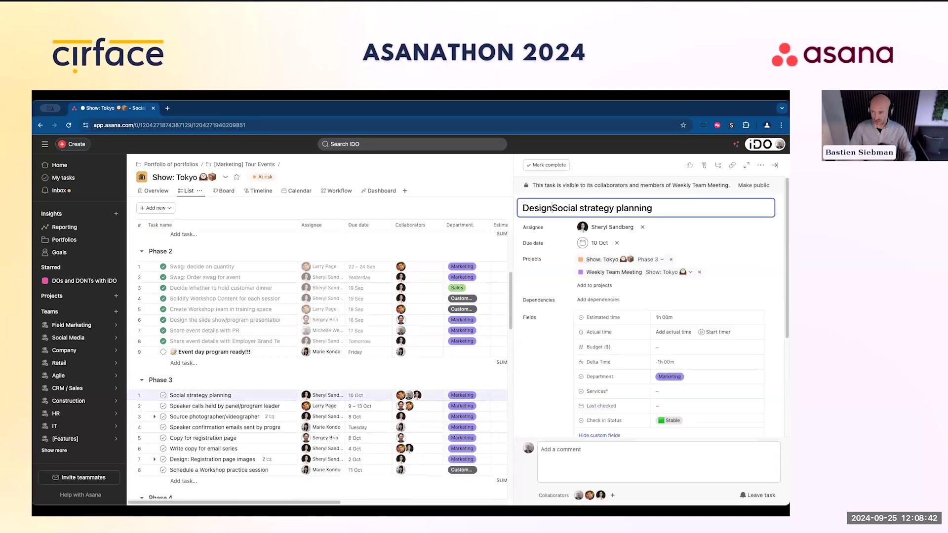
{"action": "key", "text": "Delete"}
{"action": "type", "text": "s"}
- Add subtasks "Look at laest year strategy", "Organize meeting" and "bla bla" to "Design social strategy planning", assigning "Organize meeting" to Marie Kondo
{"action": "scroll", "coordinate": [541, 352], "scroll_direction": "down", "scroll_amount": 3}
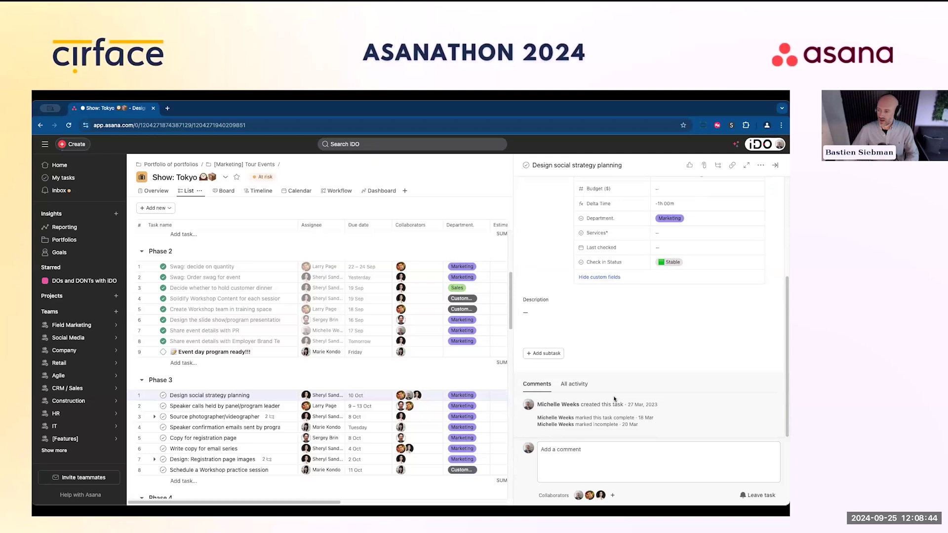
{"action": "left_click", "coordinate": [545, 354]}
{"action": "type", "text": "Look at lae"}
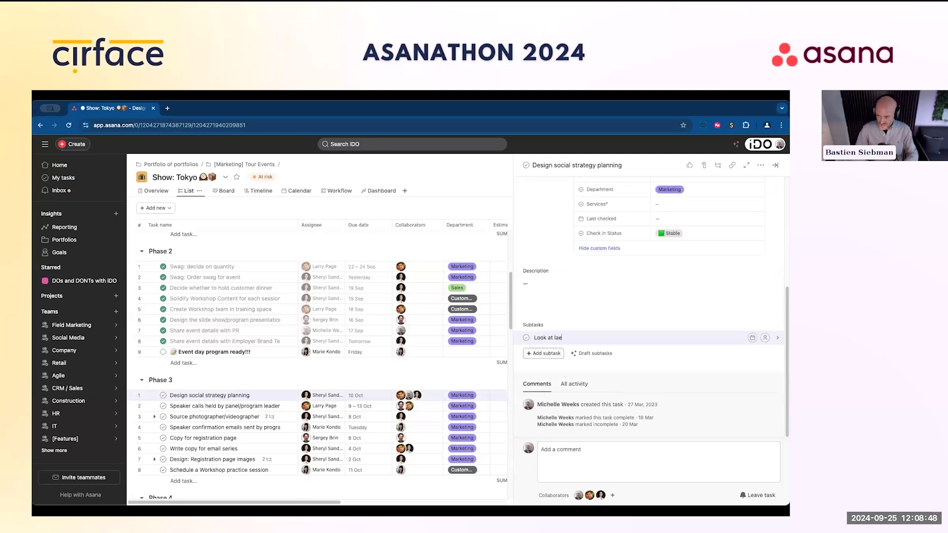
{"action": "type", "text": "st year strategy"}
{"action": "key", "text": "Return"}
{"action": "type", "text": "Organize meeting"}
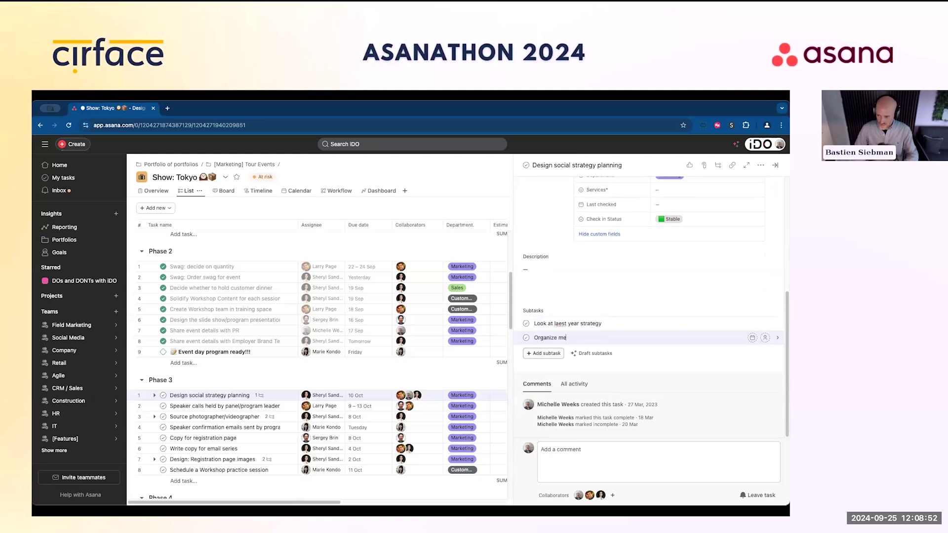
{"action": "key", "text": "Return"}
{"action": "type", "text": "bla bla"}
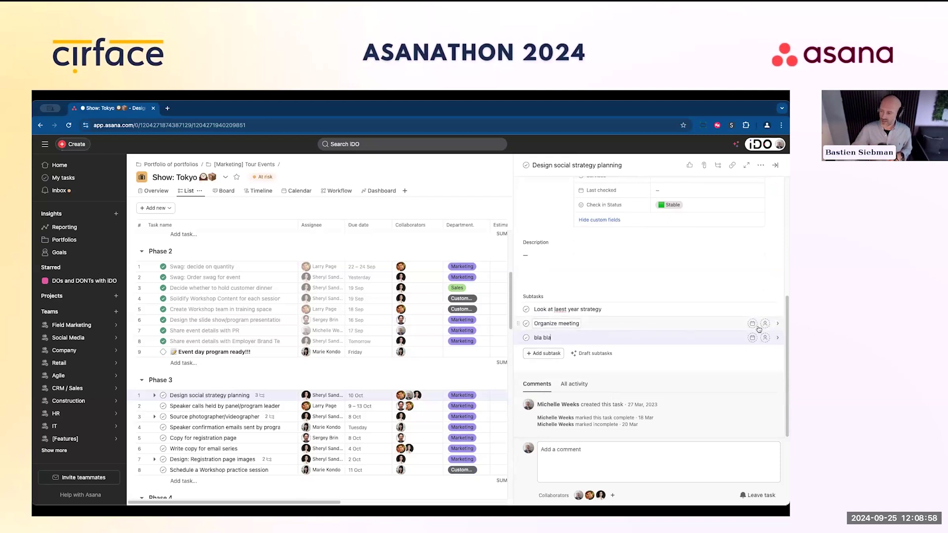
{"action": "left_click", "coordinate": [765, 324]}
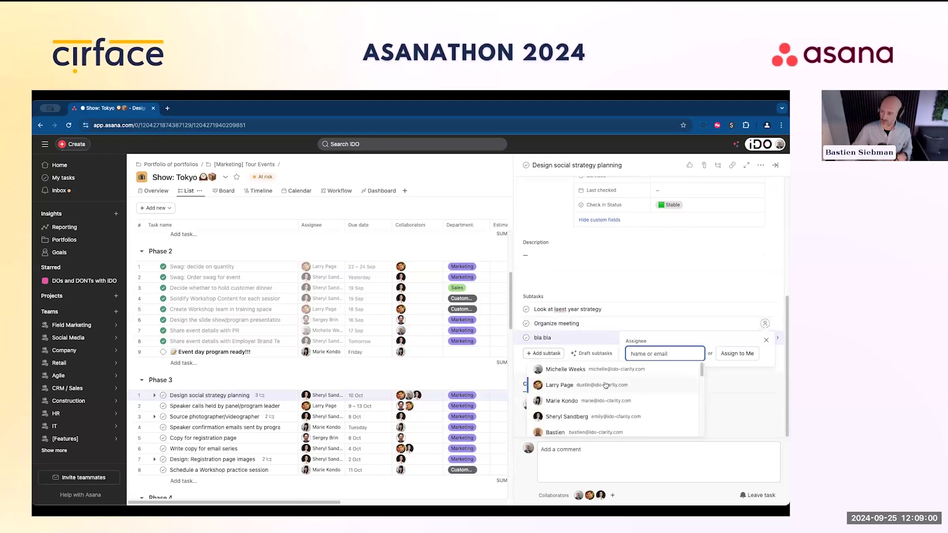
{"action": "left_click", "coordinate": [594, 401]}
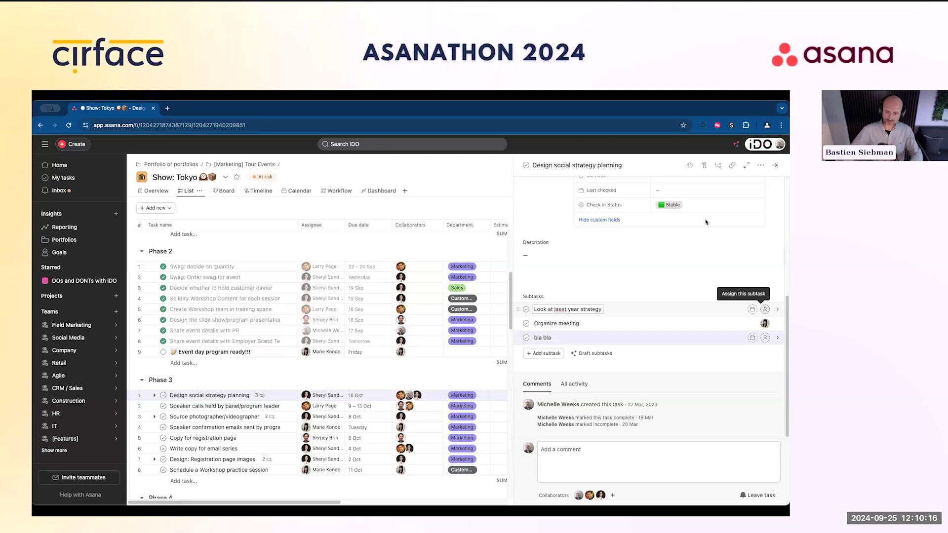
- Return to the "DOs and DONTs with iDO" project and mark "Use subtasks too much" complete
{"action": "left_click", "coordinate": [102, 285]}
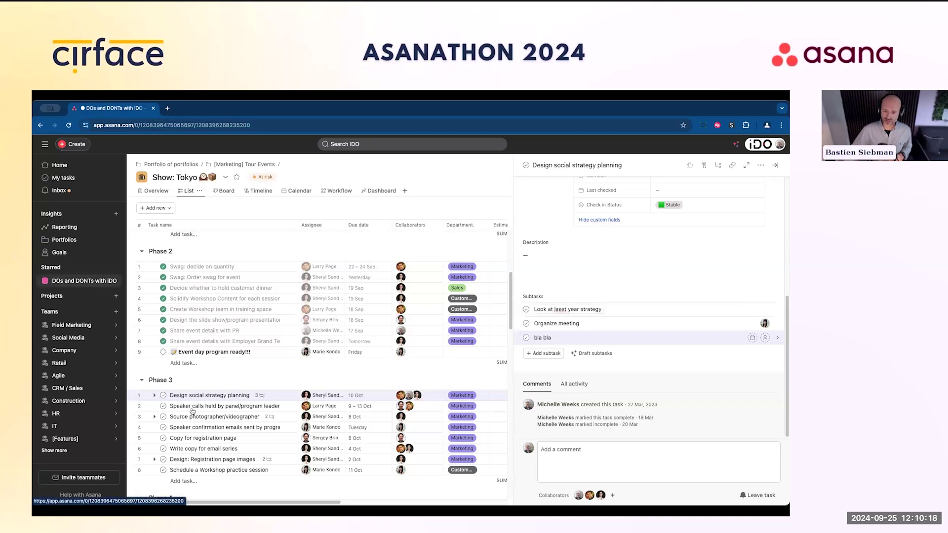
{"action": "left_click", "coordinate": [164, 384]}
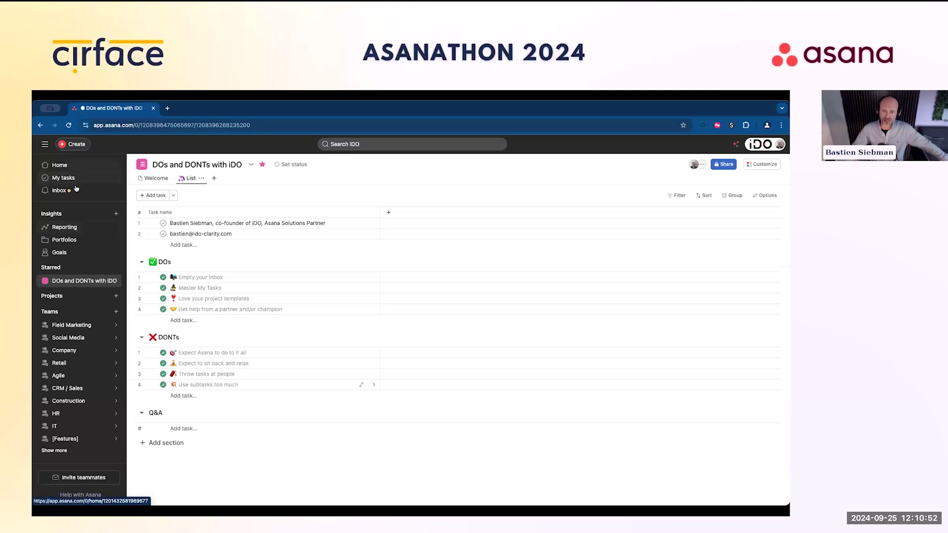
- View the email address for importing tasks into the "DOs and DONTs with iDO" project, then dismiss it
{"action": "left_click", "coordinate": [251, 166]}
{"action": "mouse_move", "coordinate": [284, 302]}
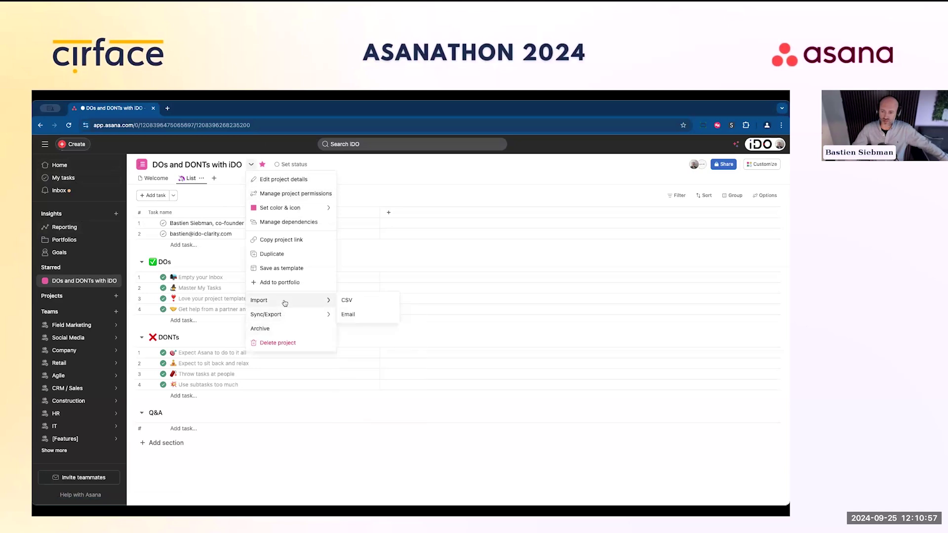
{"action": "left_click", "coordinate": [368, 316]}
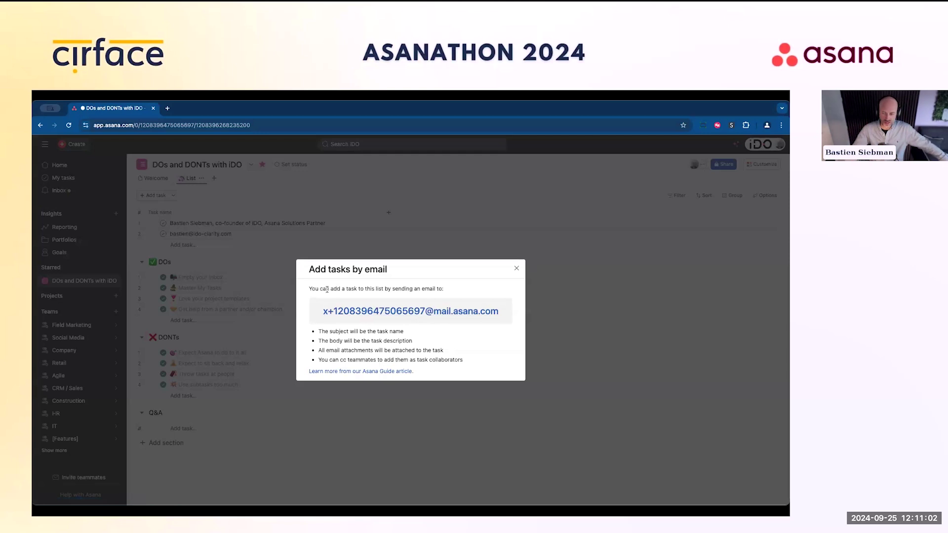
{"action": "left_click", "coordinate": [517, 269]}
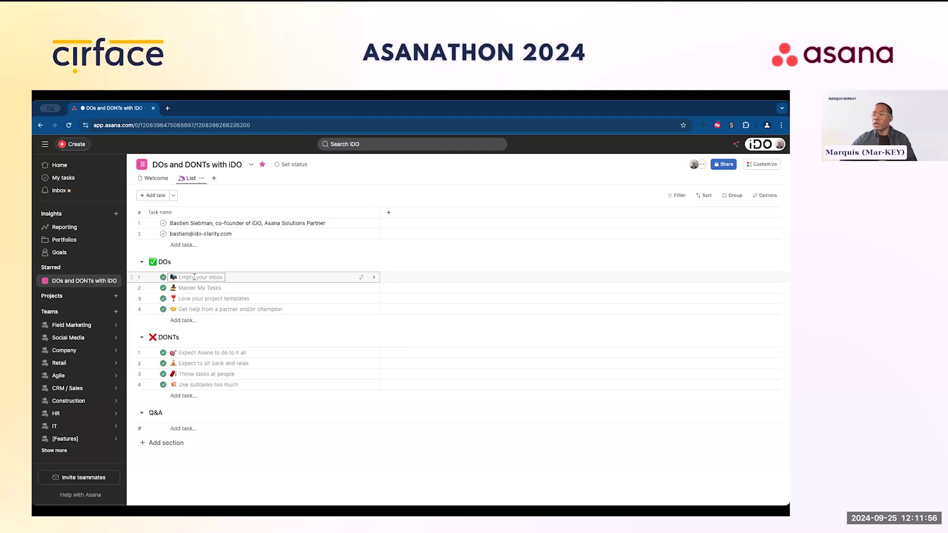
- Look at My tasks and examine the Inbox activity filter options, including From person, without applying a filter
{"action": "left_click", "coordinate": [69, 177]}
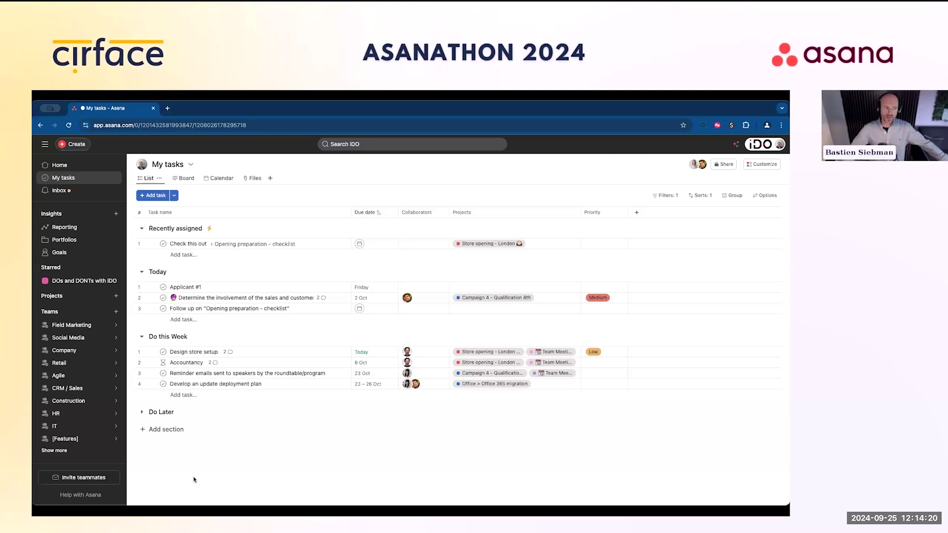
{"action": "left_click", "coordinate": [91, 194]}
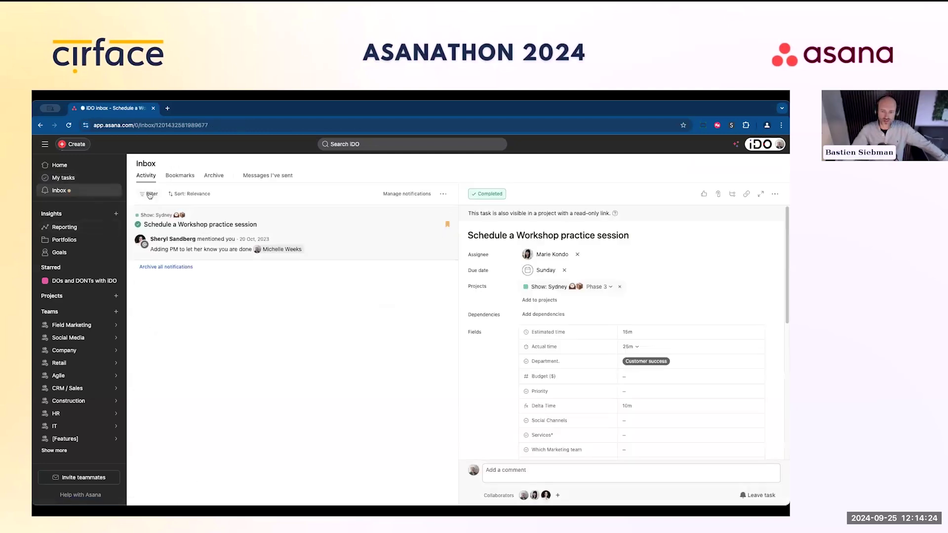
{"action": "left_click", "coordinate": [150, 194]}
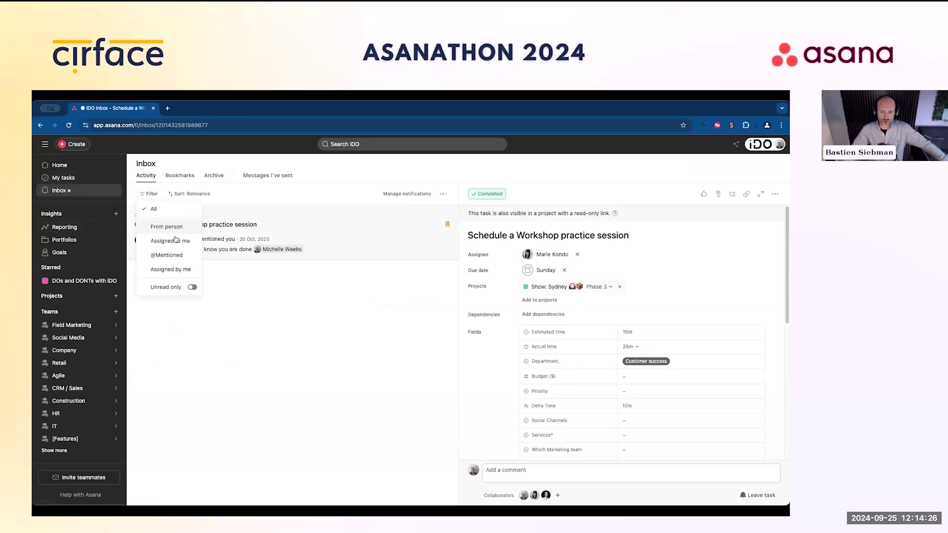
{"action": "left_click", "coordinate": [179, 227]}
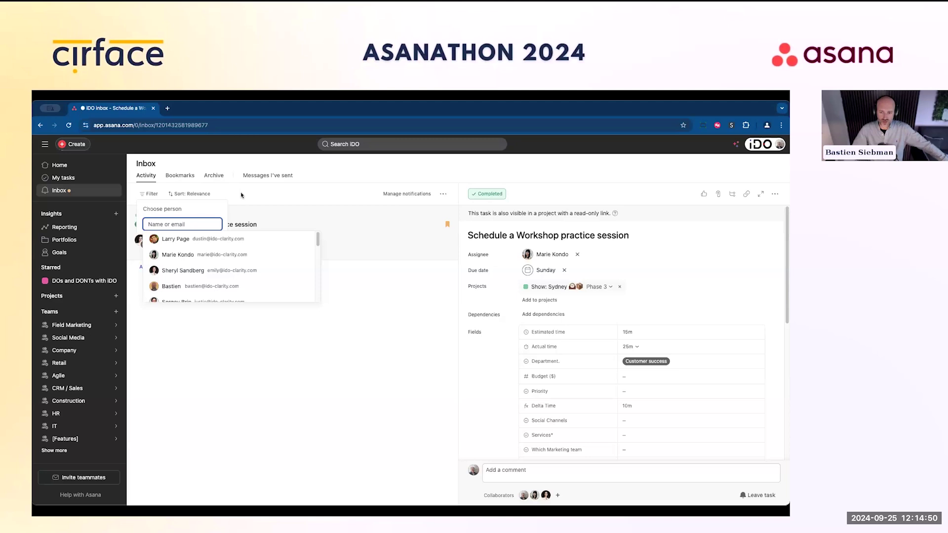
{"action": "key", "text": "Escape"}
{"action": "key", "text": "Escape"}
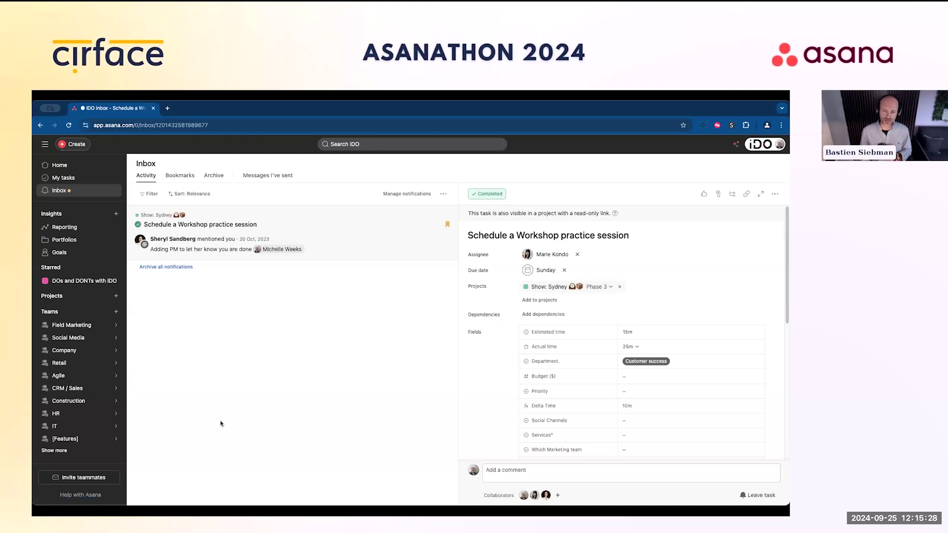
{"action": "left_click", "coordinate": [150, 193]}
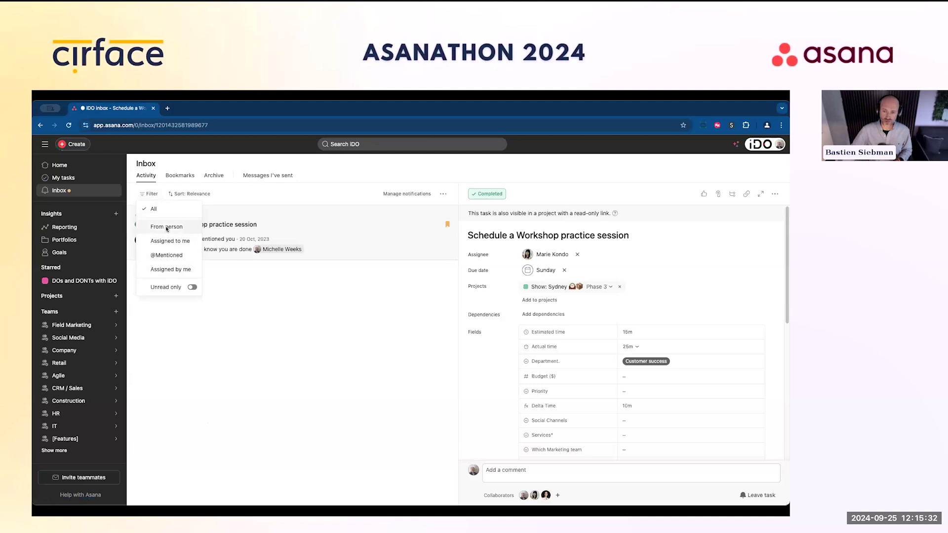
{"action": "left_click", "coordinate": [237, 337]}
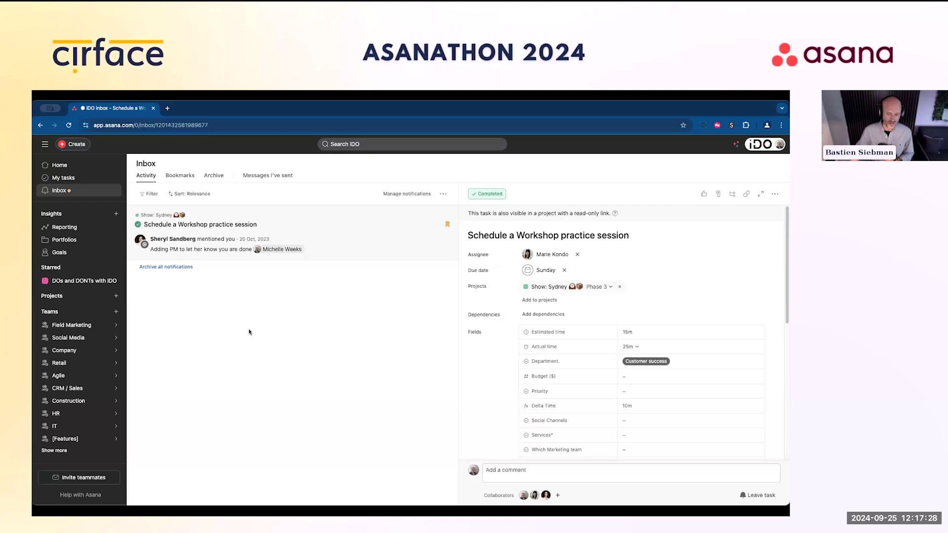
- Return to the "DOs and DONTs with iDO" project and point out the presenter's contact e-mail task
{"action": "left_click", "coordinate": [71, 281]}
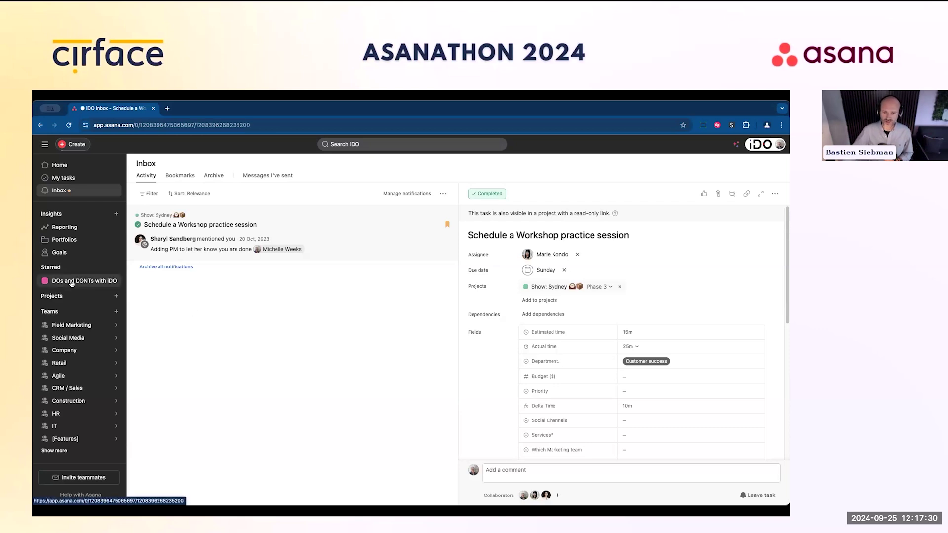
{"action": "double_click", "coordinate": [178, 234]}
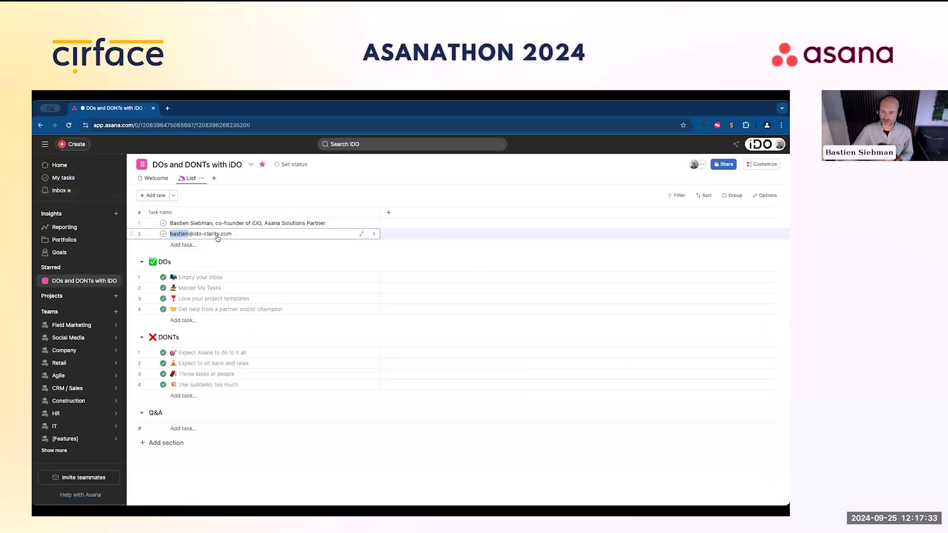
{"action": "left_click", "coordinate": [346, 190]}
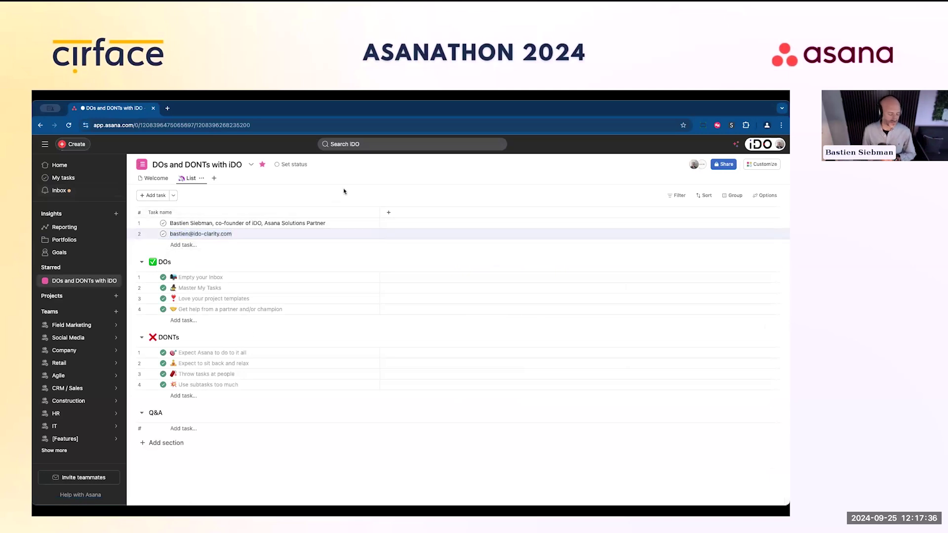